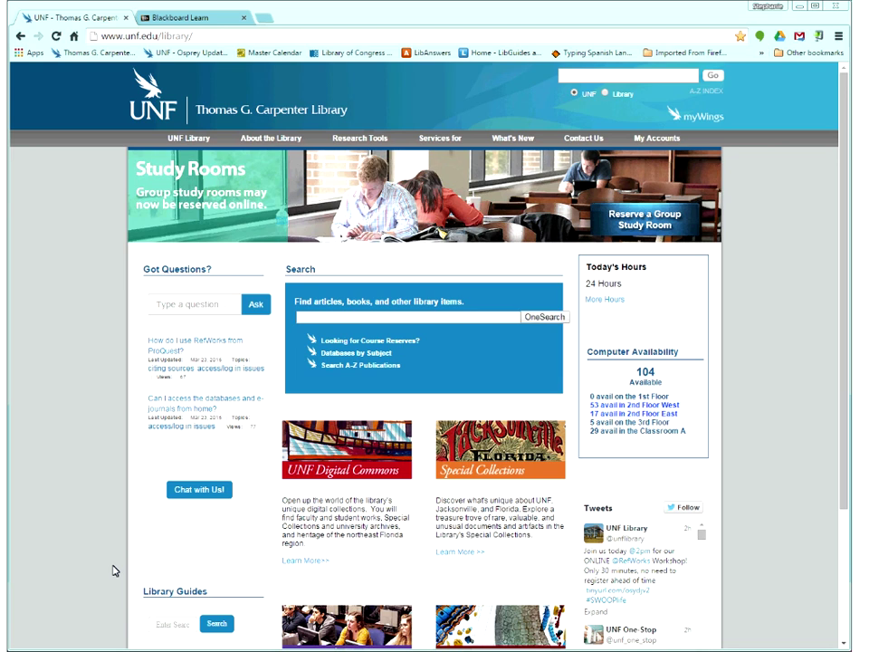
Step: Search the UNF Library Guides for 'refworks', bringing up 23 matching guides
{"action": "scroll", "coordinate": [113, 570], "scroll_direction": "down", "scroll_amount": 3}
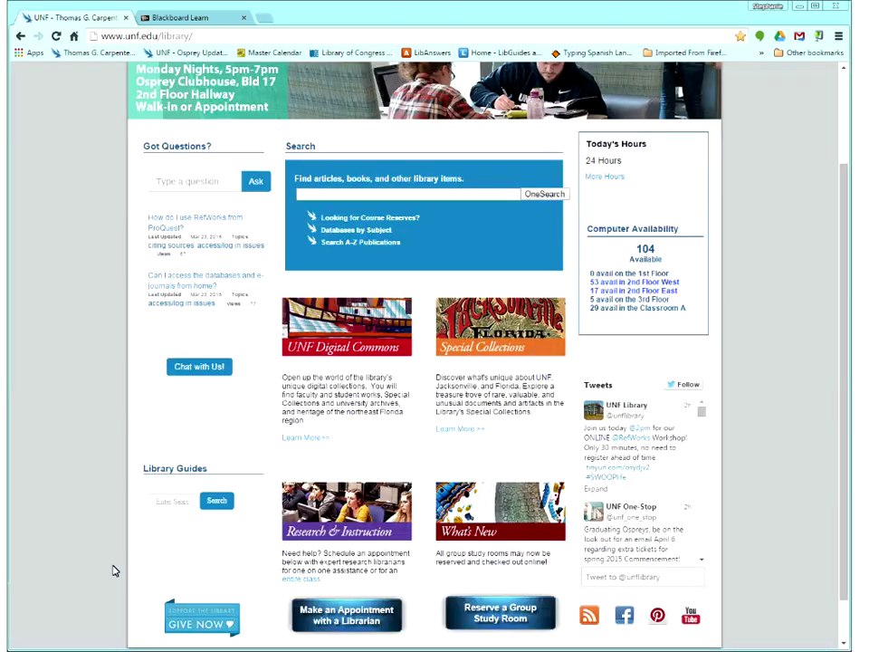
{"action": "left_click", "coordinate": [168, 503]}
{"action": "type", "text": "ref"}
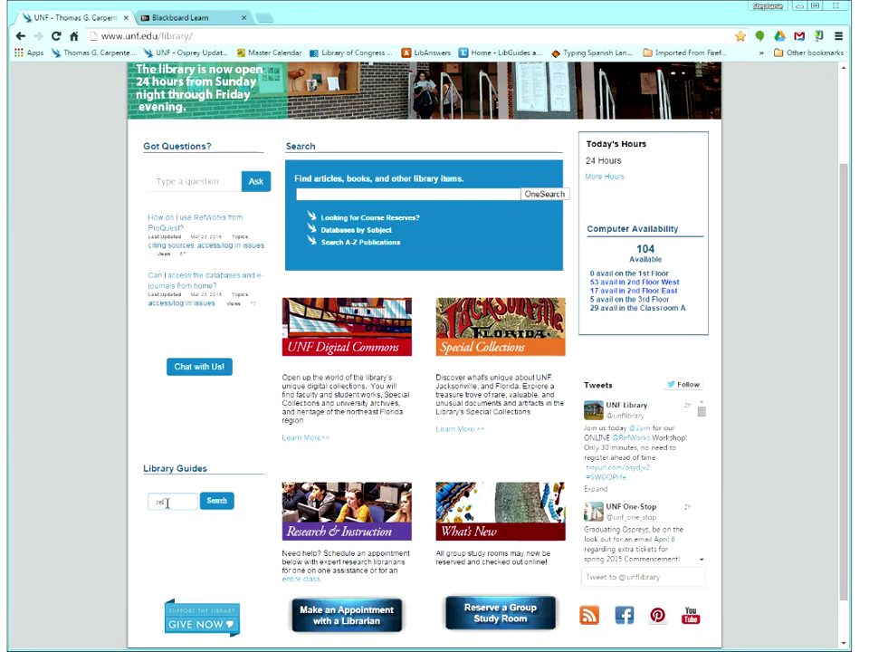
{"action": "type", "text": "works"}
{"action": "key", "text": "Return"}
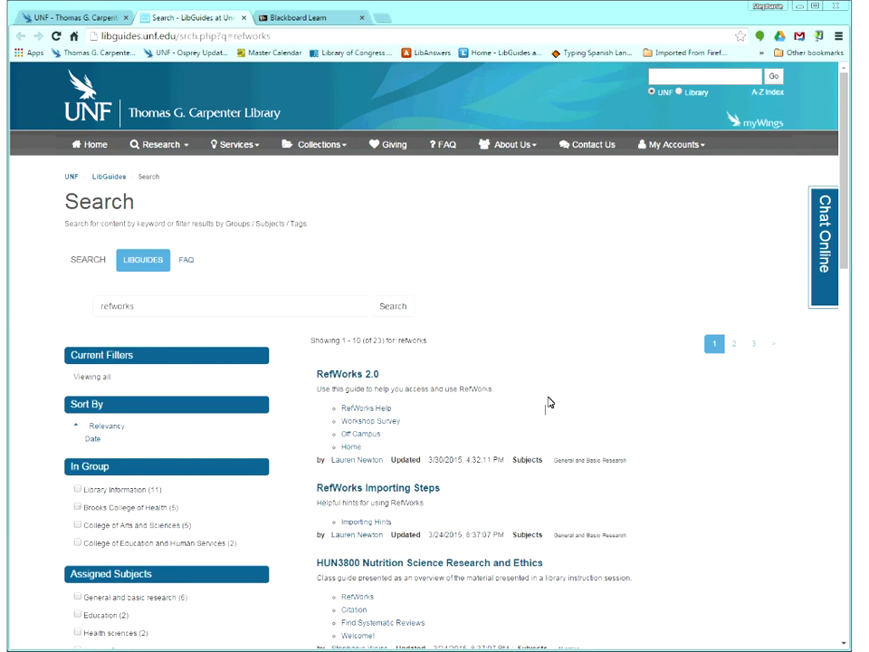
Step: Open the RefWorks 2.0 guide's Home page from the LibGuides results
{"action": "scroll", "coordinate": [362, 315], "scroll_direction": "down", "scroll_amount": 1}
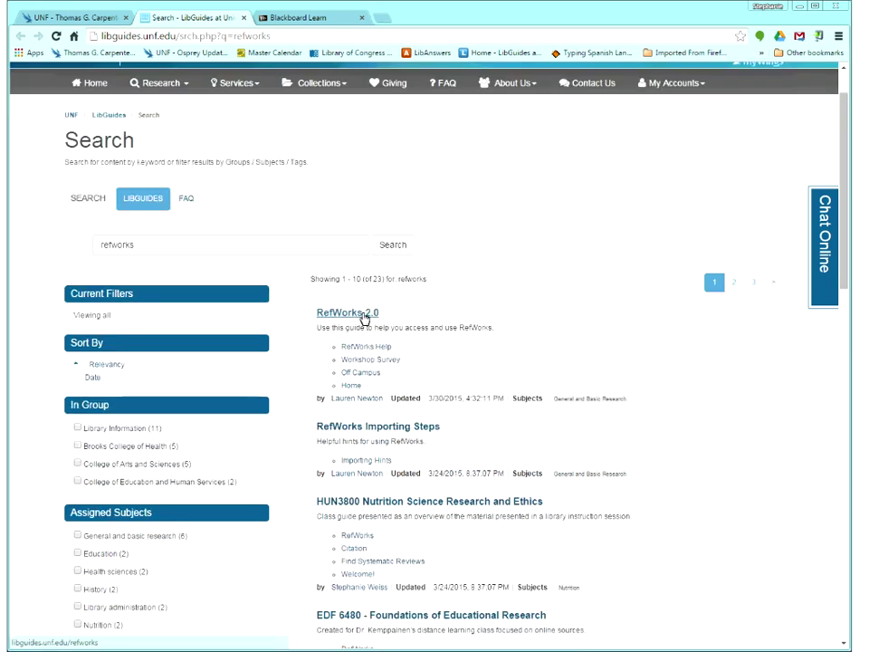
{"action": "left_click", "coordinate": [363, 315]}
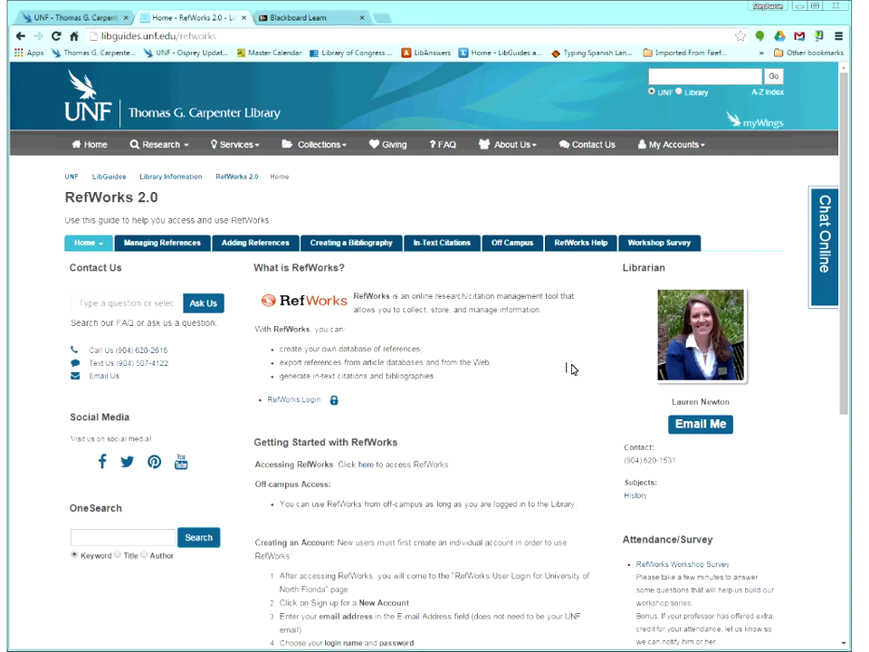
Step: Follow the RefWorks Login link under 'What is RefWorks?' to the login page
{"action": "scroll", "coordinate": [572, 370], "scroll_direction": "down", "scroll_amount": 1}
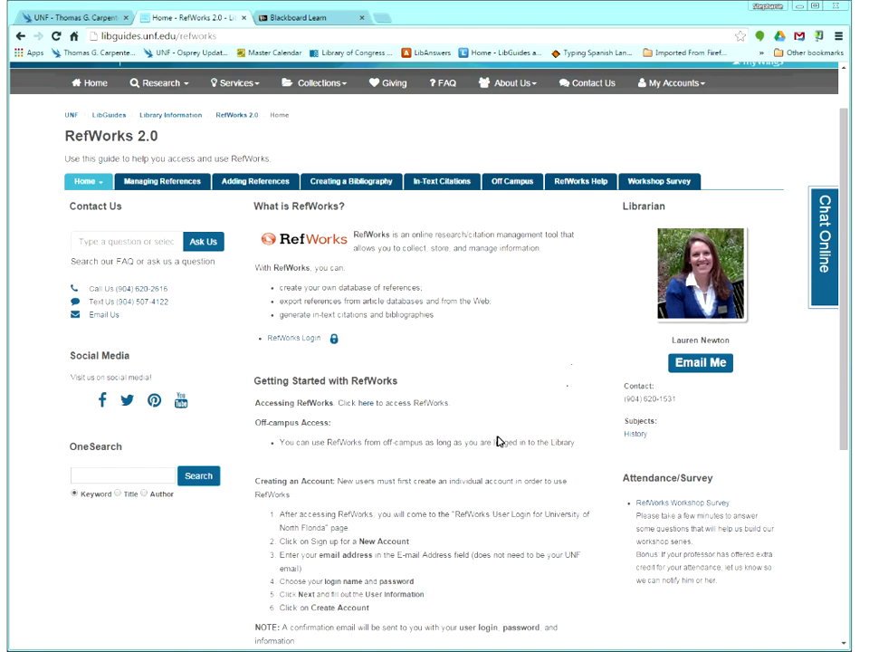
{"action": "scroll", "coordinate": [549, 356], "scroll_direction": "down", "scroll_amount": 1}
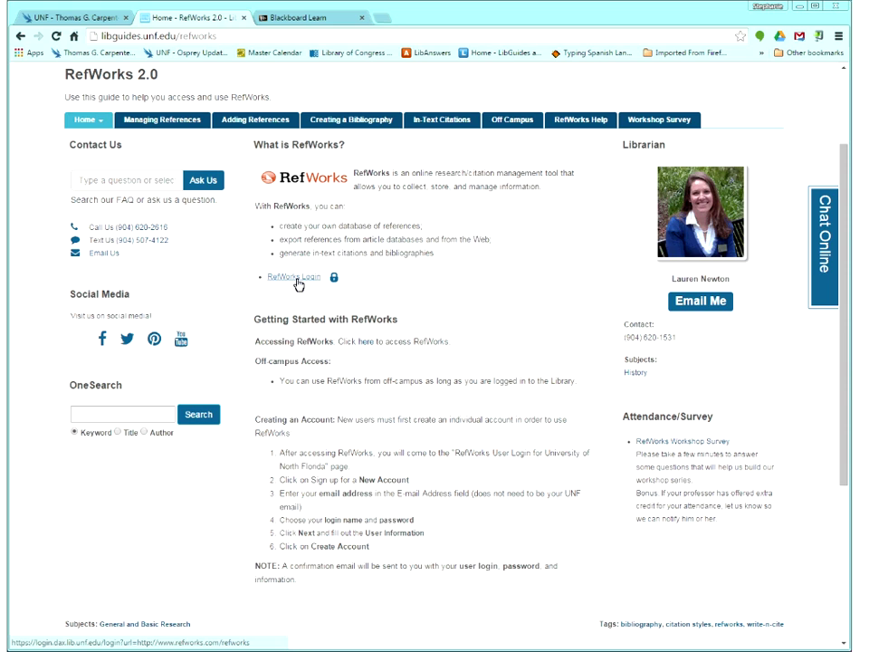
{"action": "left_click", "coordinate": [298, 282]}
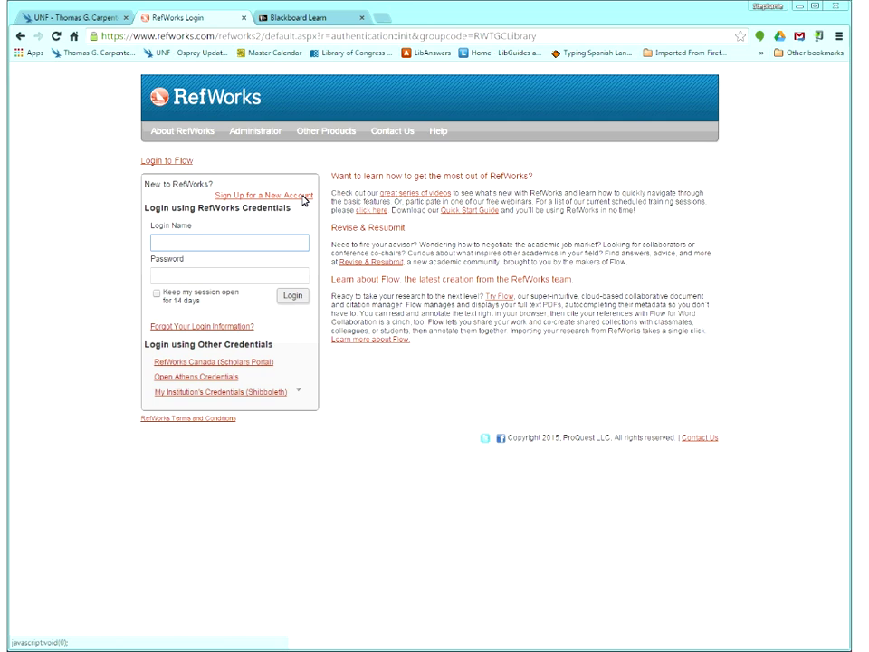
{"action": "left_click", "coordinate": [302, 197]}
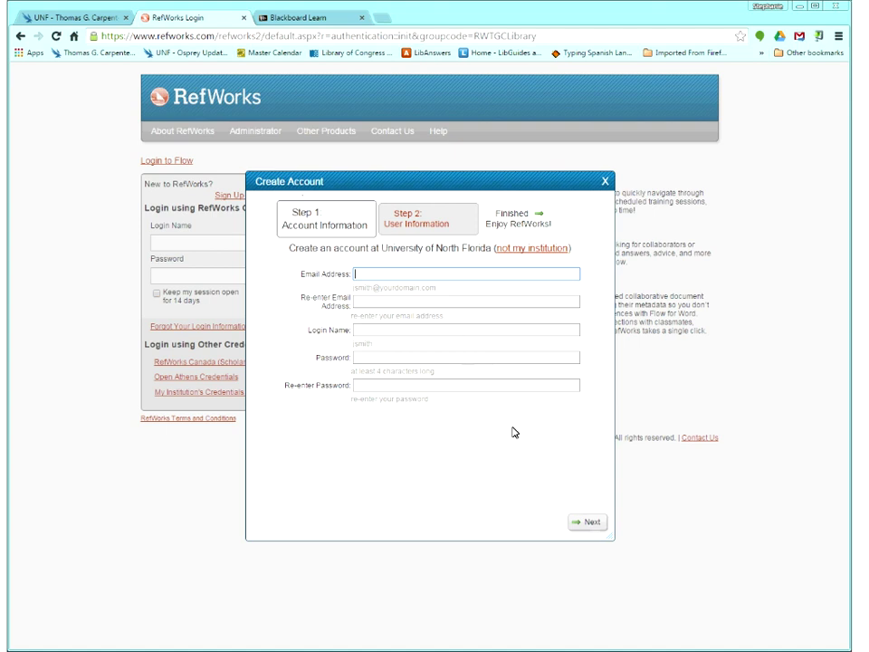
{"action": "left_click", "coordinate": [593, 524]}
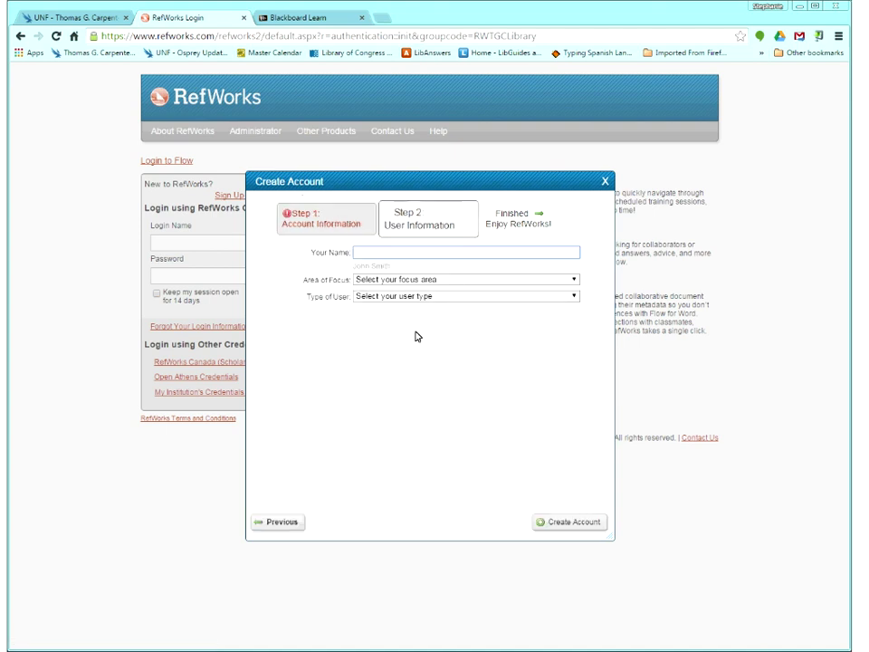
{"action": "left_click", "coordinate": [497, 283]}
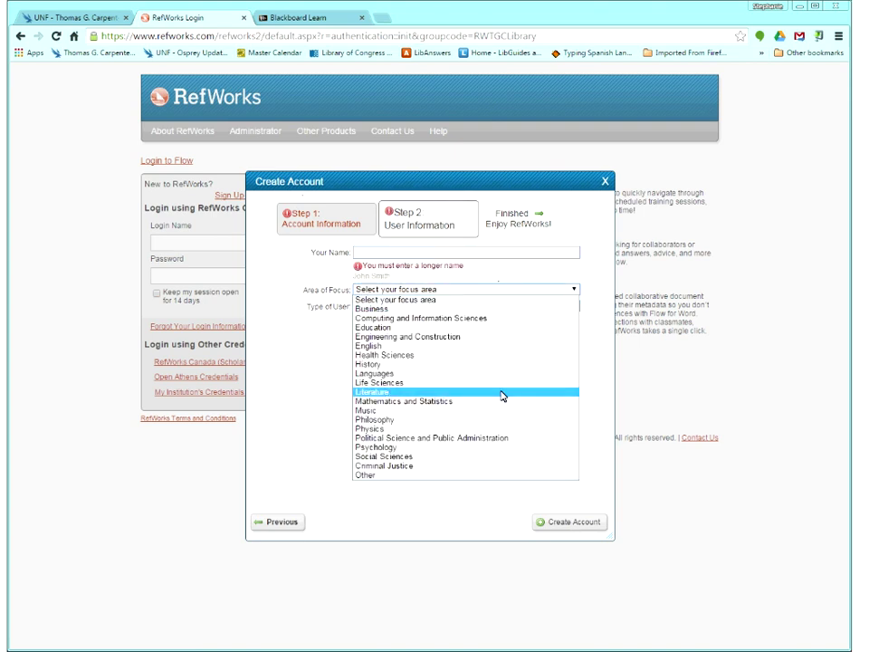
{"action": "left_click", "coordinate": [500, 328]}
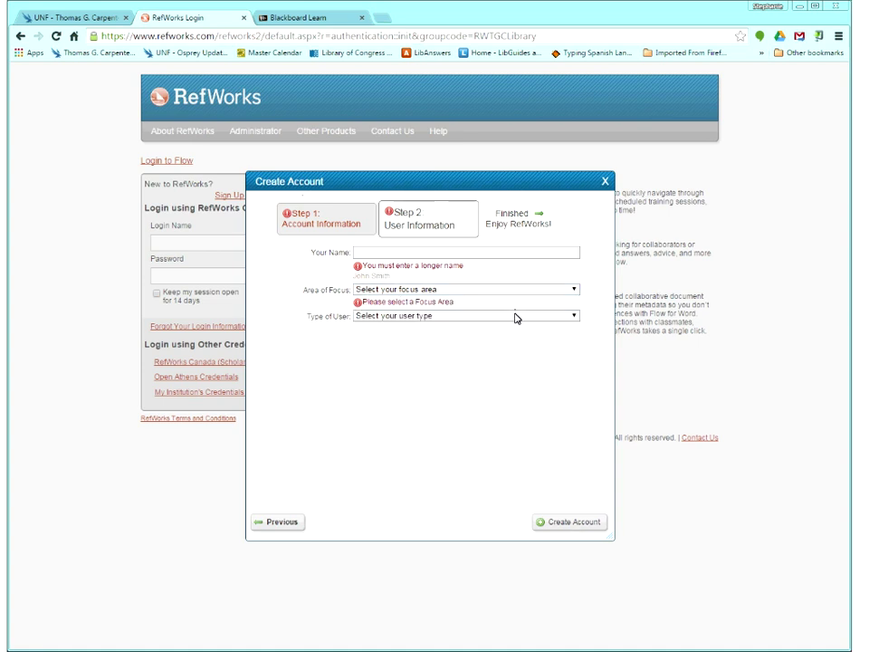
{"action": "left_click", "coordinate": [514, 316]}
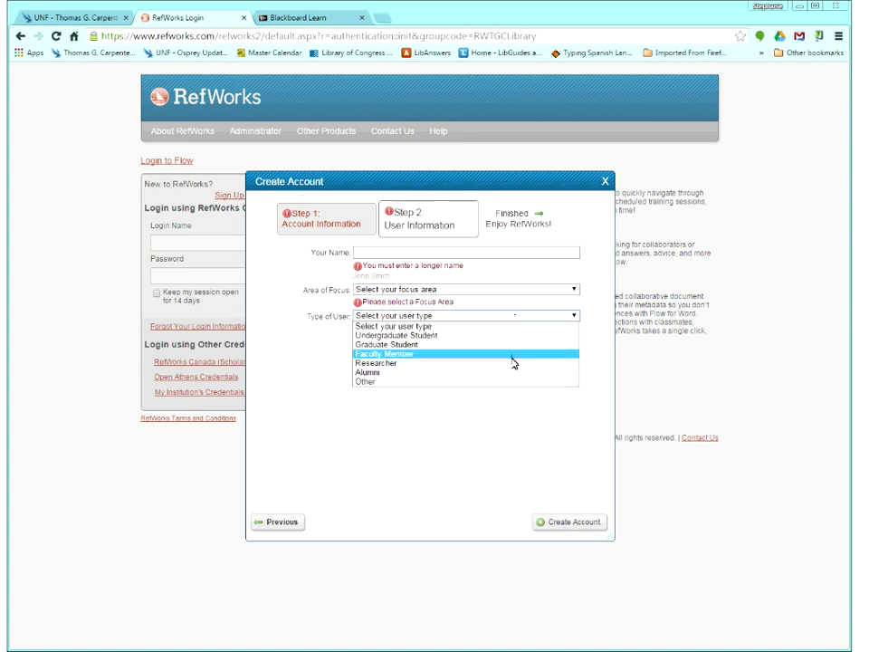
{"action": "left_click", "coordinate": [506, 413]}
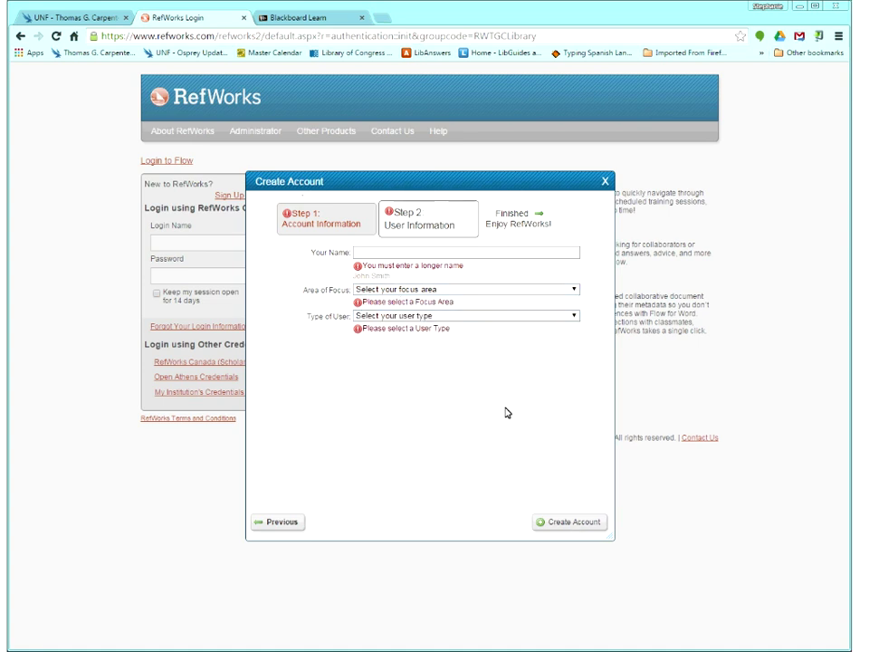
{"action": "left_click", "coordinate": [605, 181]}
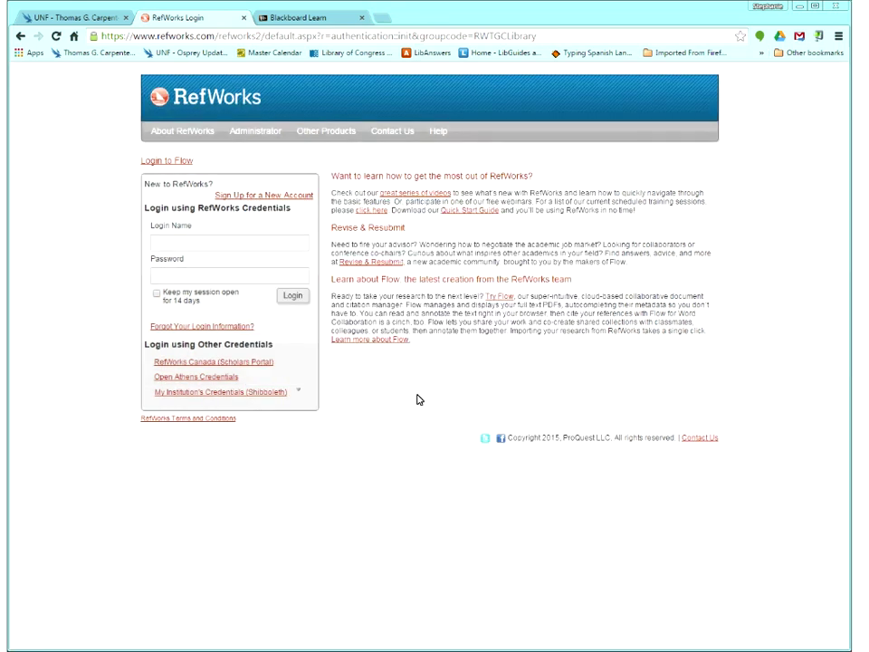
Step: Sign in to RefWorks with the account login name and password
{"action": "left_click", "coordinate": [230, 243]}
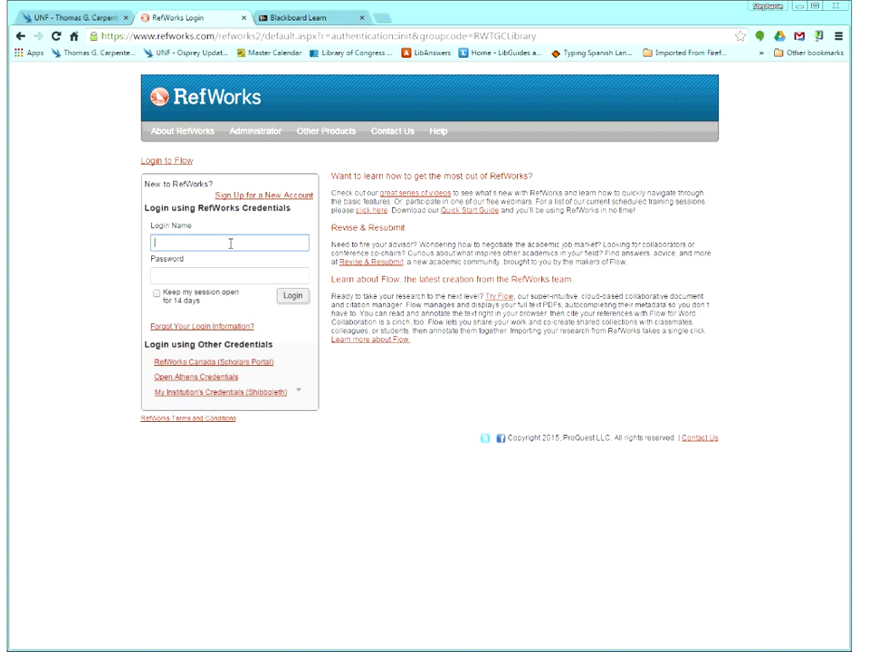
{"action": "type", "text": "testaker"}
{"action": "key", "text": "Tab"}
{"action": "type", "text": "********"}
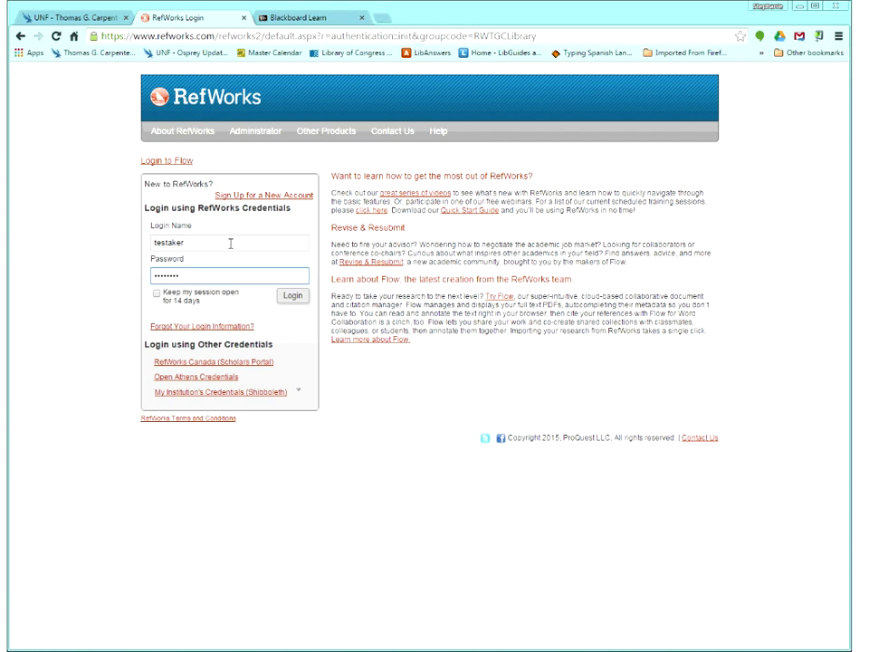
{"action": "key", "text": "Return"}
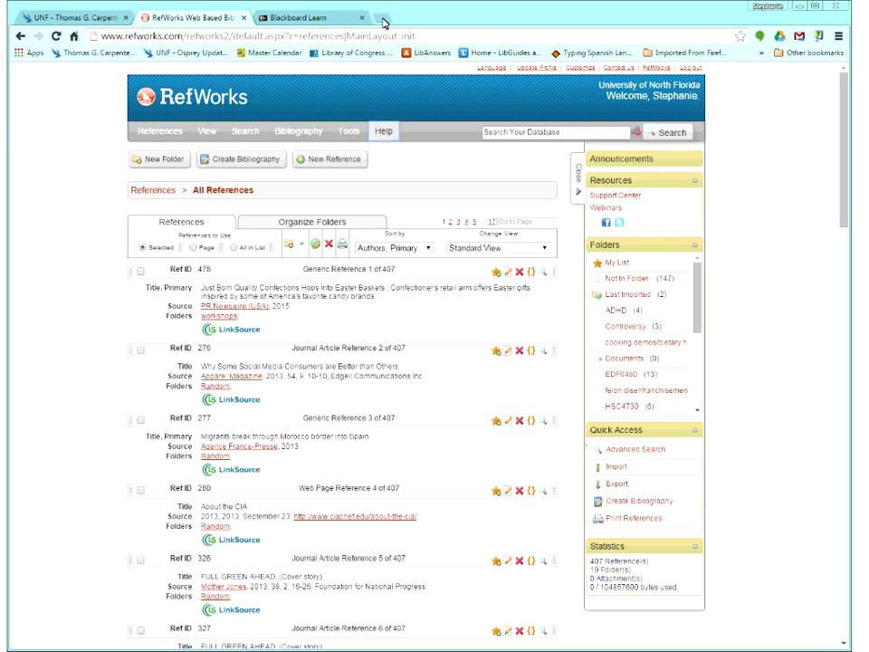
Step: Open an empty new tab, then switch back to the UNF Library home page tab
{"action": "left_click", "coordinate": [384, 22]}
{"action": "left_click", "coordinate": [72, 17]}
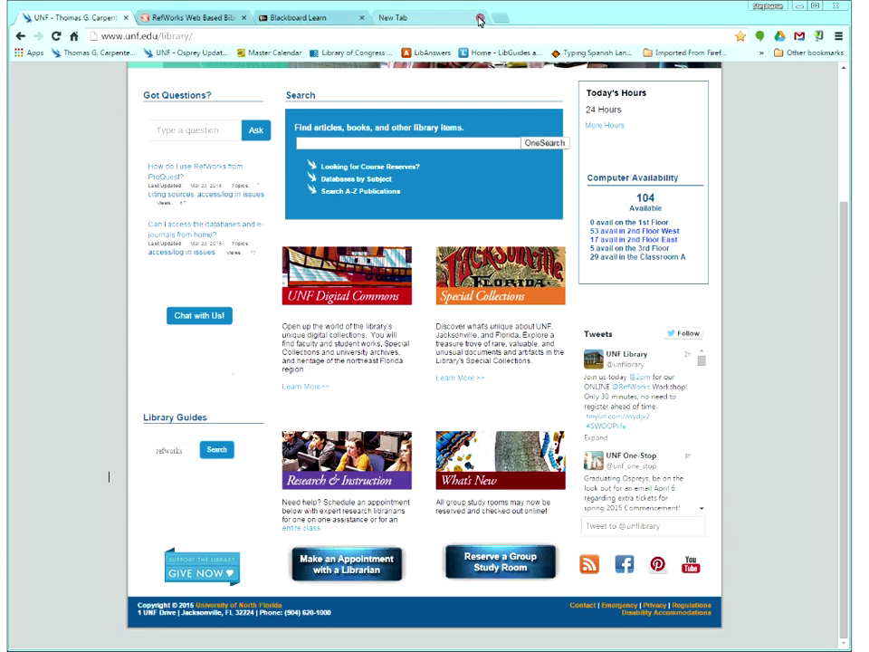
Step: Reach the RefWorks login via the guides again, close the extra tab, and return to All References
{"action": "left_click", "coordinate": [217, 450]}
{"action": "left_click", "coordinate": [355, 376]}
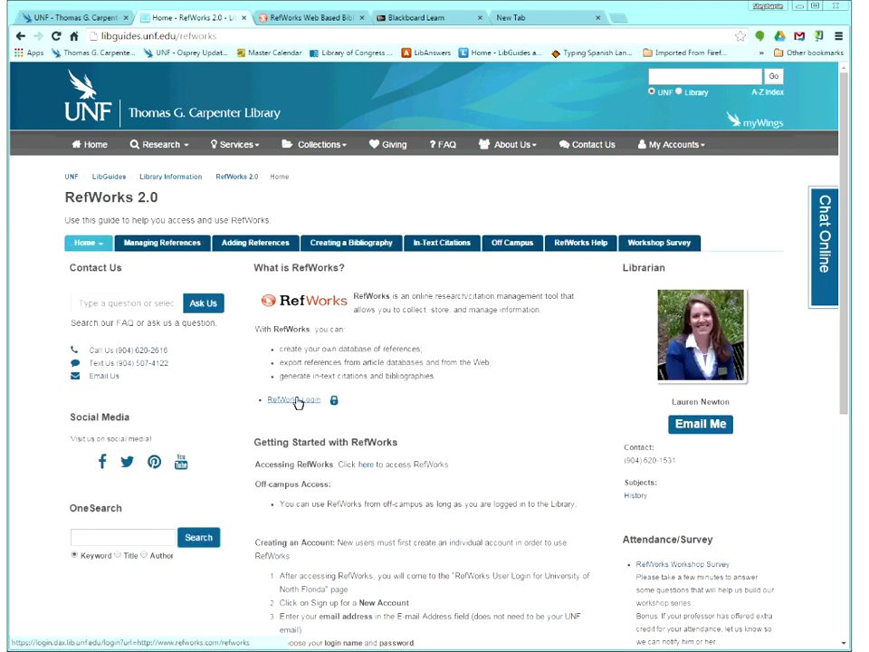
{"action": "left_click", "coordinate": [297, 401]}
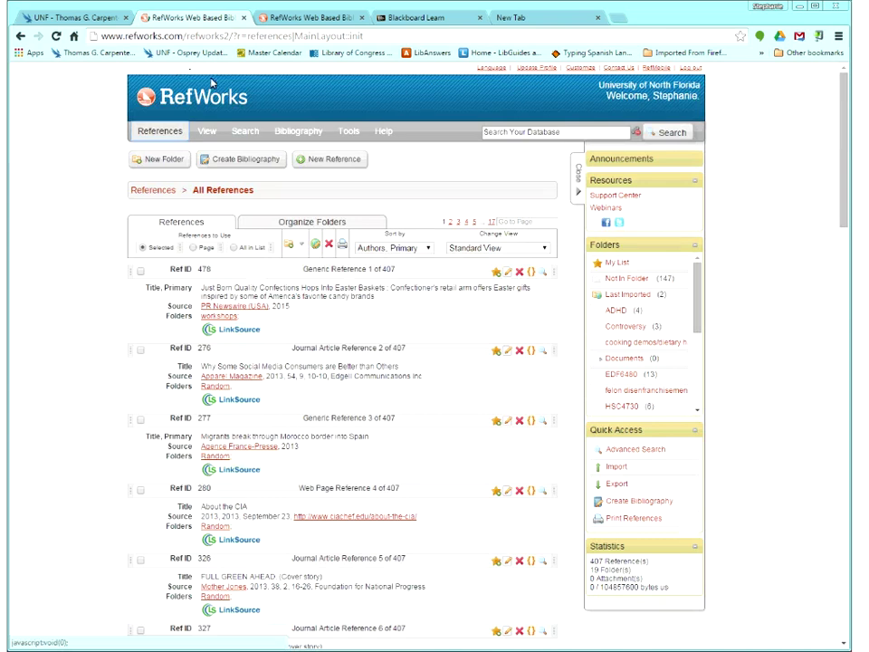
{"action": "left_click", "coordinate": [245, 18]}
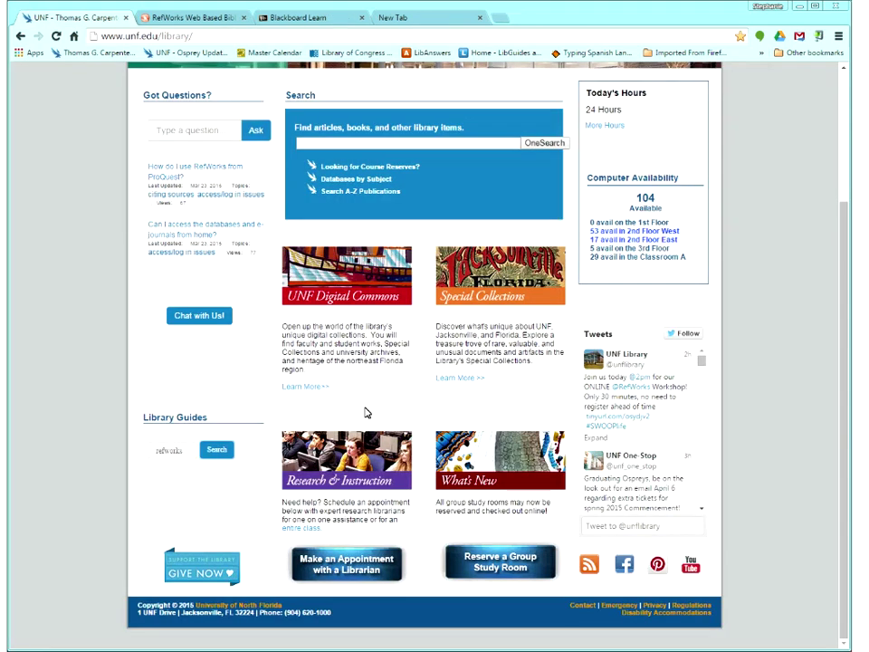
{"action": "left_click", "coordinate": [220, 18]}
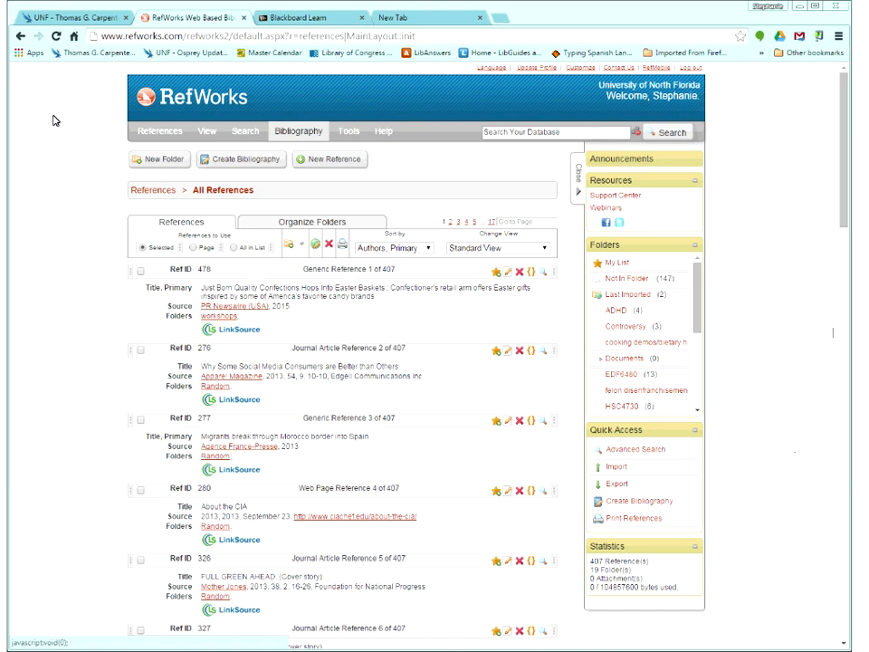
Step: Switch to the UNF library homepage tab and scroll up to the OneSearch box
{"action": "left_click", "coordinate": [66, 18]}
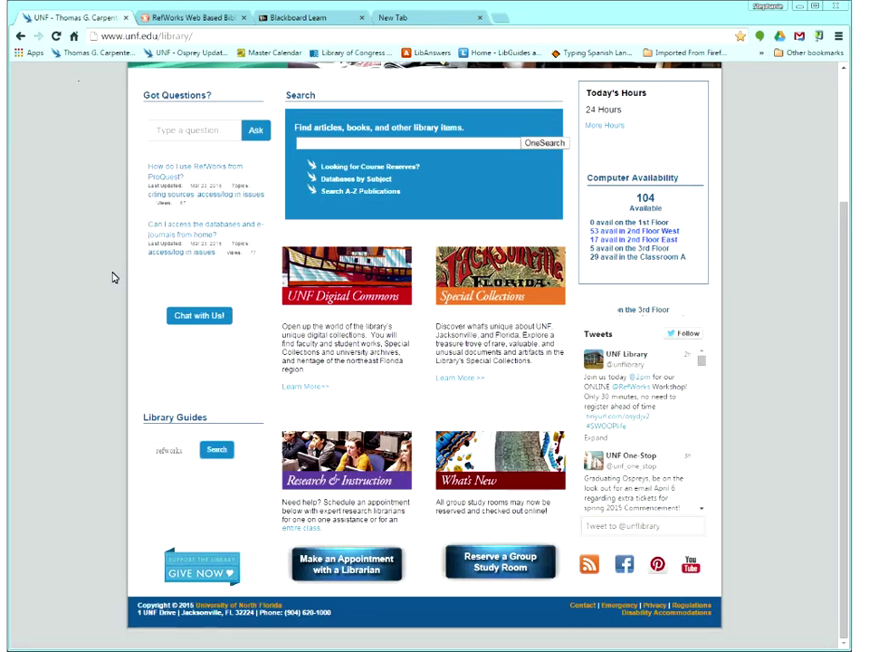
{"action": "scroll", "coordinate": [113, 277], "scroll_direction": "up", "scroll_amount": 3}
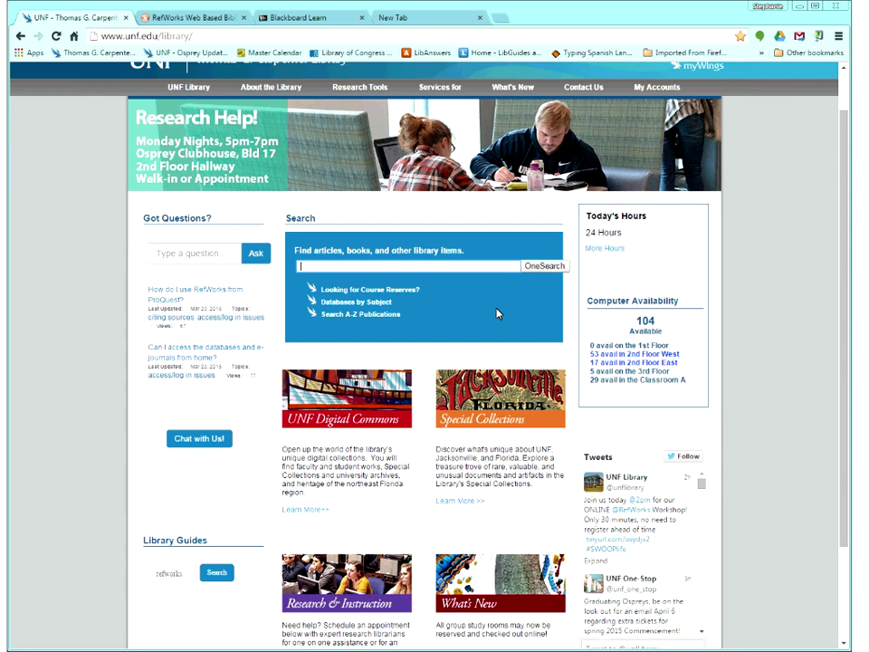
Step: Run a OneSearch query for 'ethics brown DSC communications', returning 2,453 EBSCO results
{"action": "type", "text": "ethics br"}
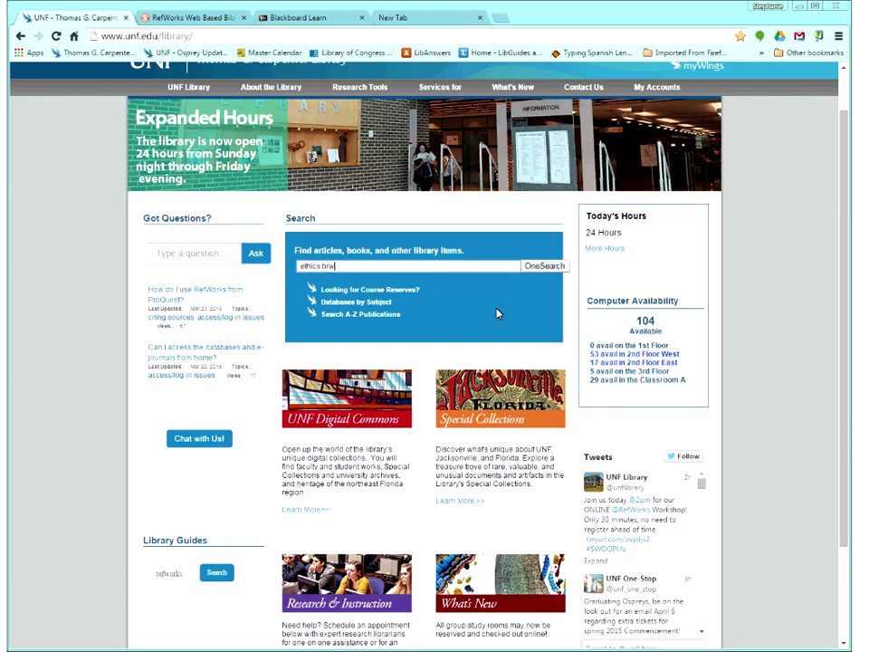
{"action": "type", "text": "own"}
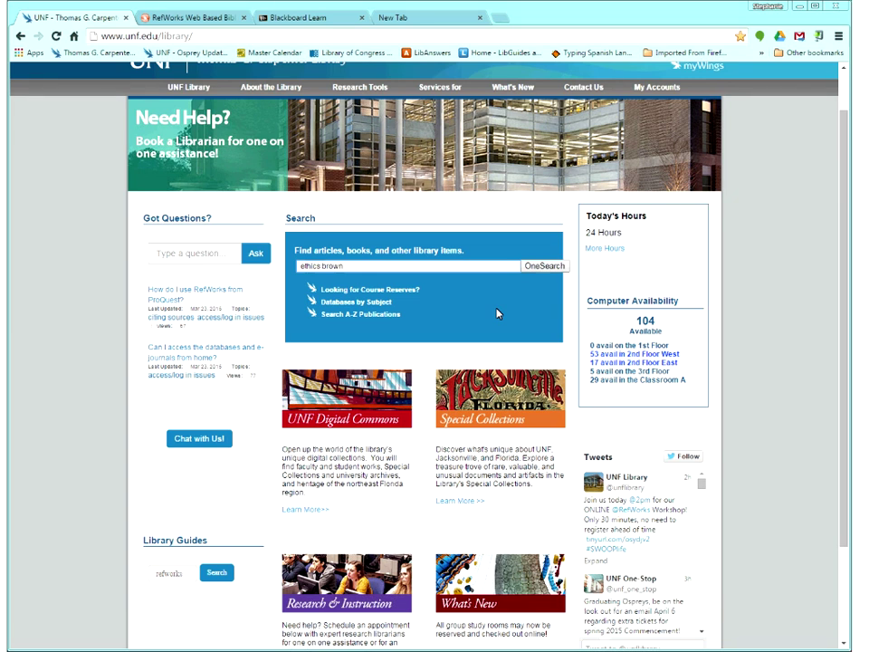
{"action": "type", "text": "DSC communications"}
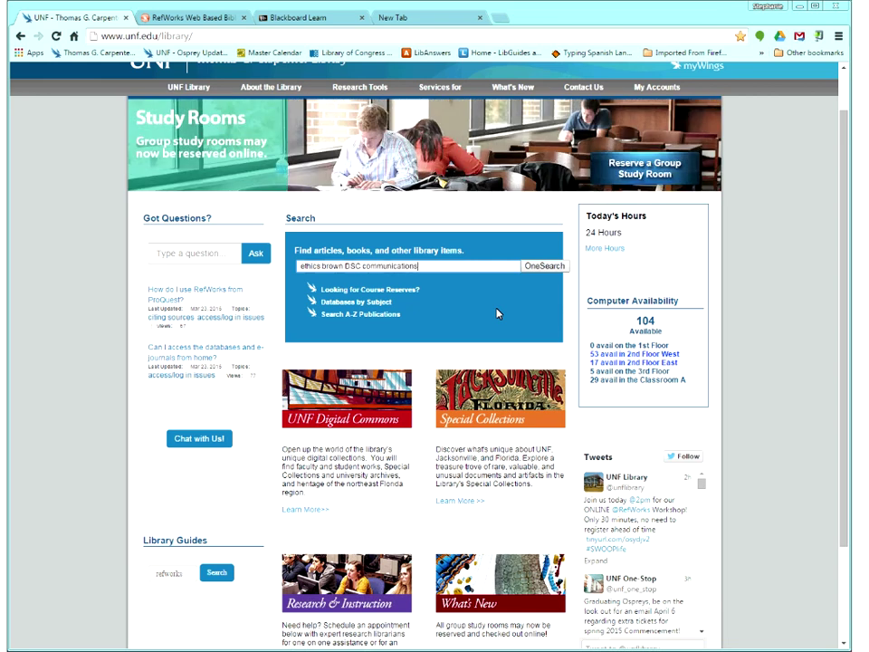
{"action": "key", "text": "Return"}
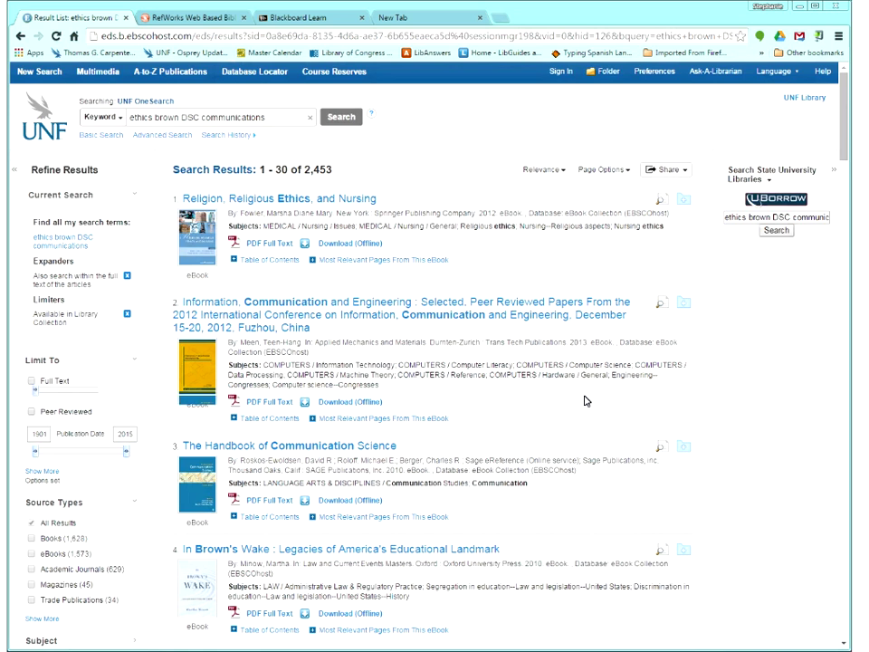
Step: Open the first result, the Springer 2012 eBook 'Religion, Religious Ethics, and Nursing'
{"action": "scroll", "coordinate": [583, 400], "scroll_direction": "down", "scroll_amount": 1}
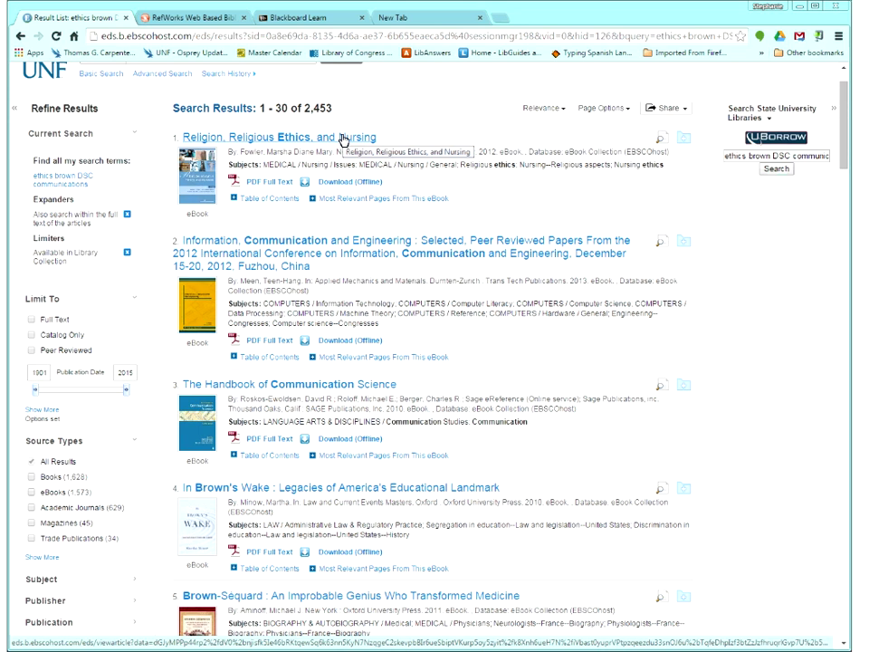
{"action": "left_click", "coordinate": [343, 139]}
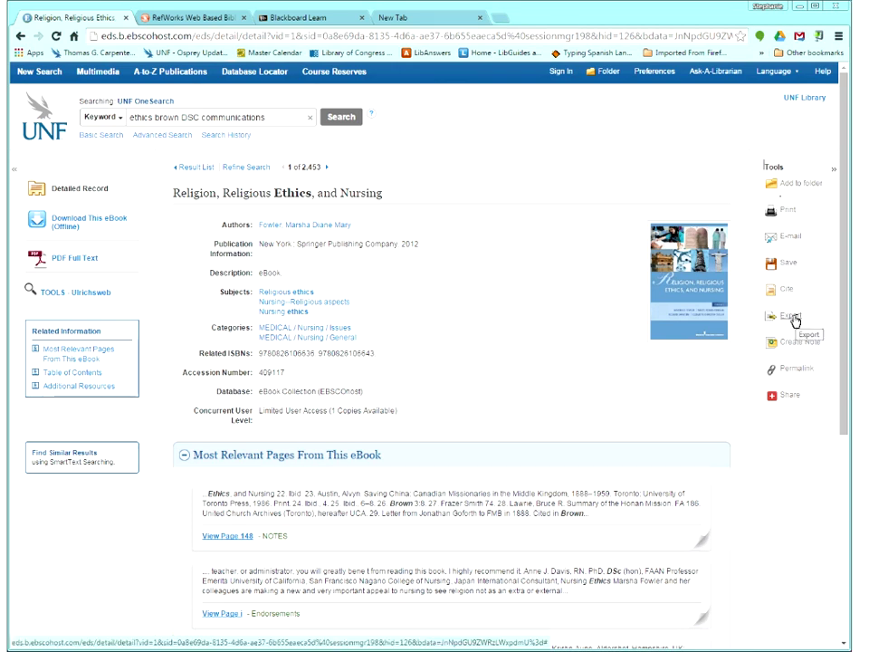
Step: Direct-export the record to RefWorks, importing 1 reference for 408 total
{"action": "left_click", "coordinate": [793, 317]}
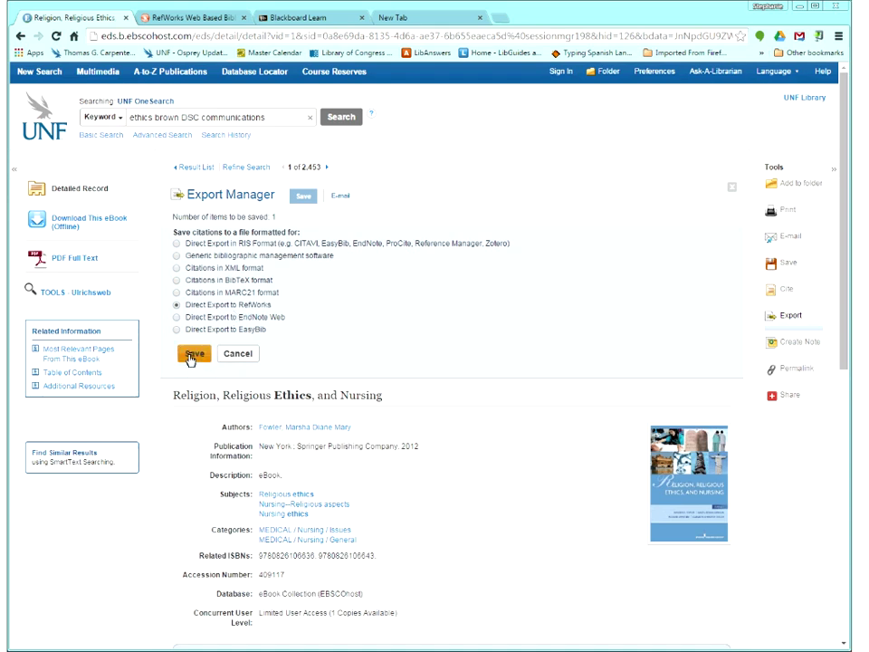
{"action": "left_click", "coordinate": [192, 355]}
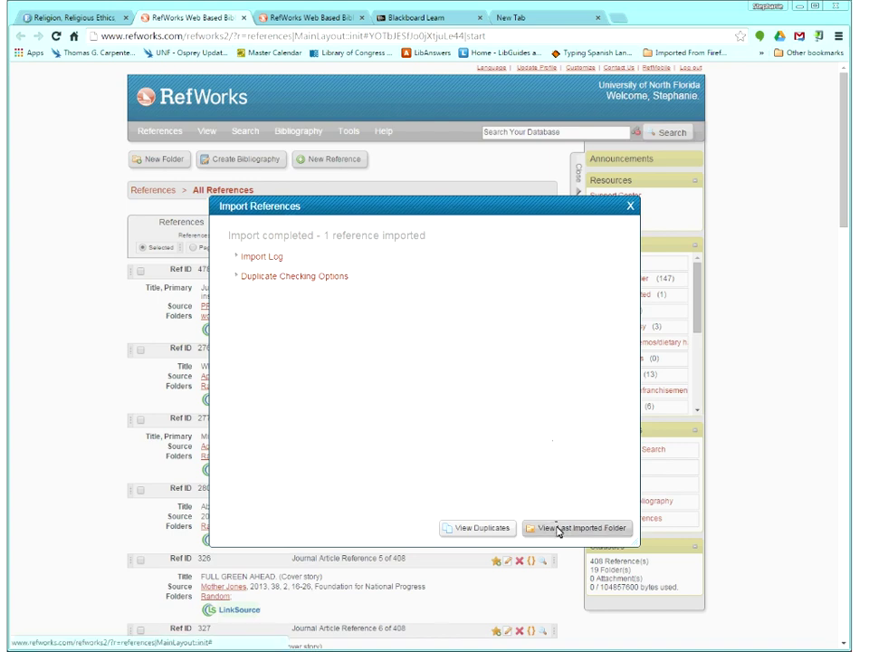
Step: Show the Last Imported folder and tick the 'Religion, Religious Ethics, and Nursing' book
{"action": "left_click", "coordinate": [558, 530]}
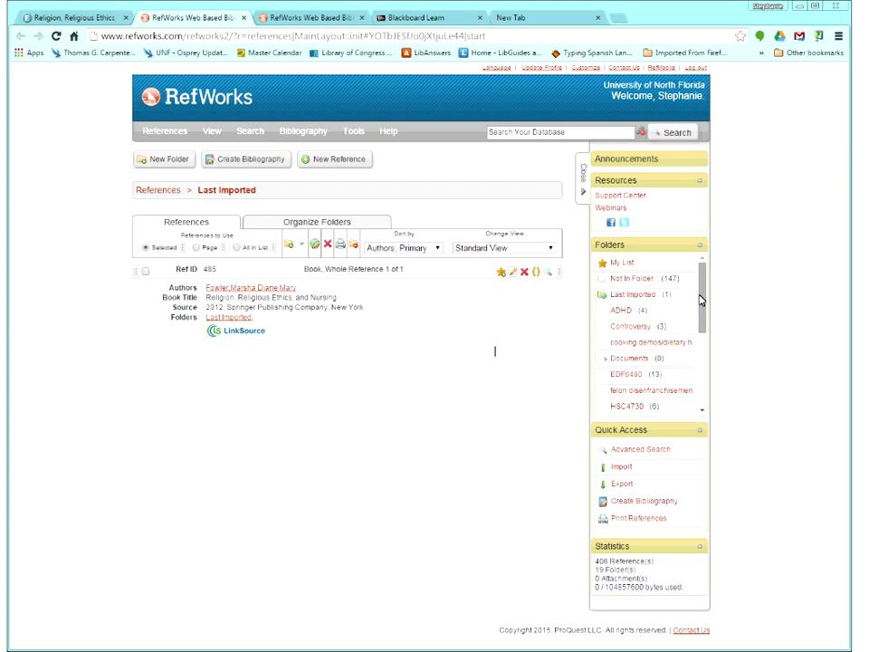
{"action": "left_click_drag", "start_coordinate": [700, 301], "coordinate": [710, 381]}
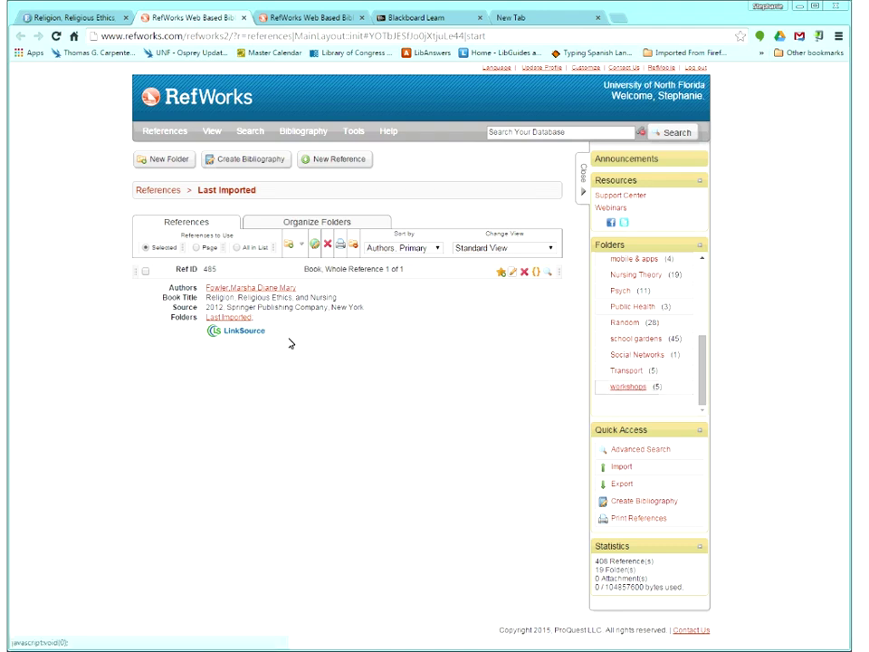
{"action": "left_click", "coordinate": [145, 272]}
{"action": "left_click", "coordinate": [302, 248]}
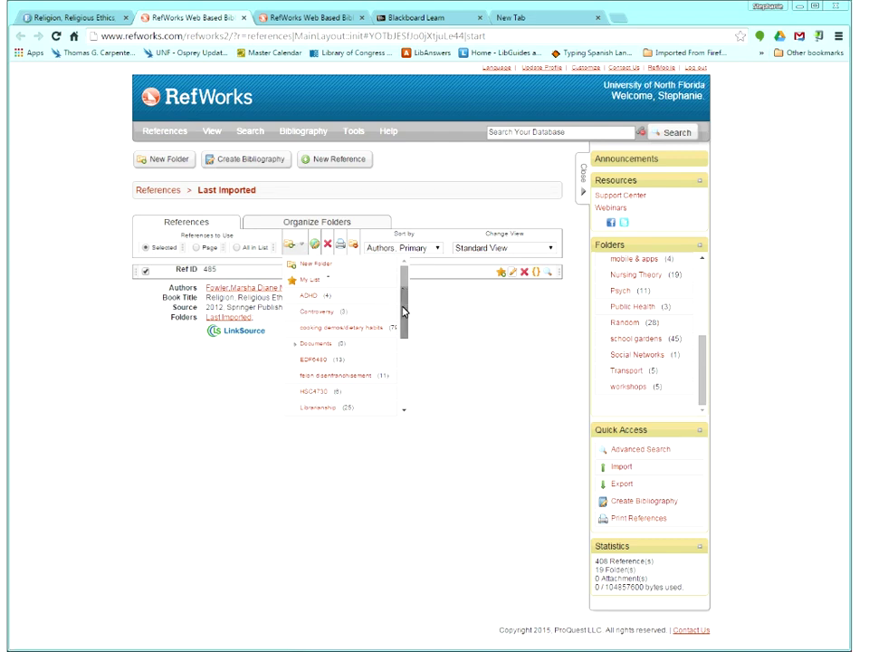
{"action": "scroll", "coordinate": [403, 311], "scroll_direction": "down", "scroll_amount": 5}
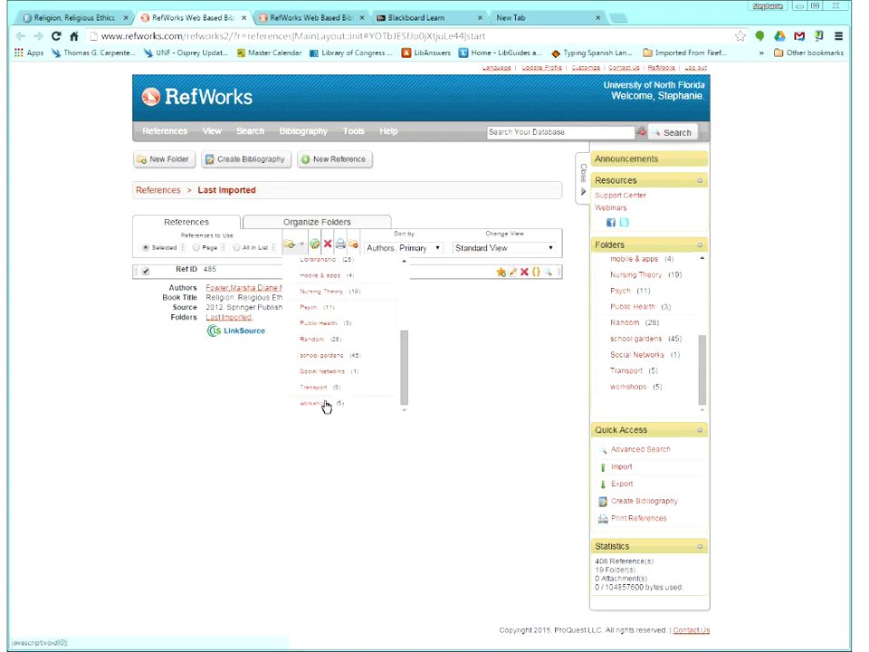
{"action": "left_click", "coordinate": [329, 402]}
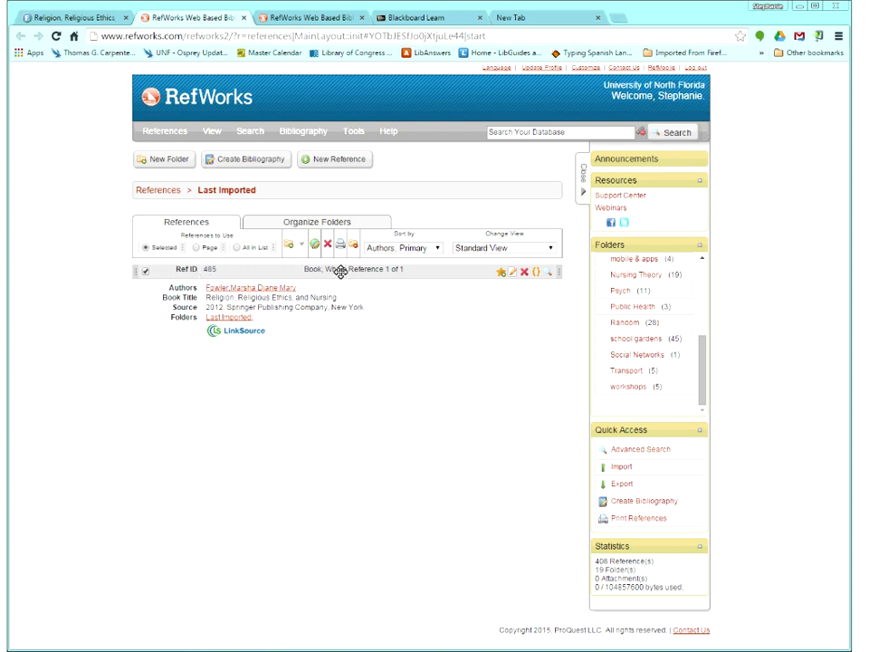
Step: Drag 'Religion, Religious Ethics, and Nursing' into the workshops folder, bringing it to 6 references
{"action": "left_click_drag", "start_coordinate": [426, 315], "coordinate": [637, 394]}
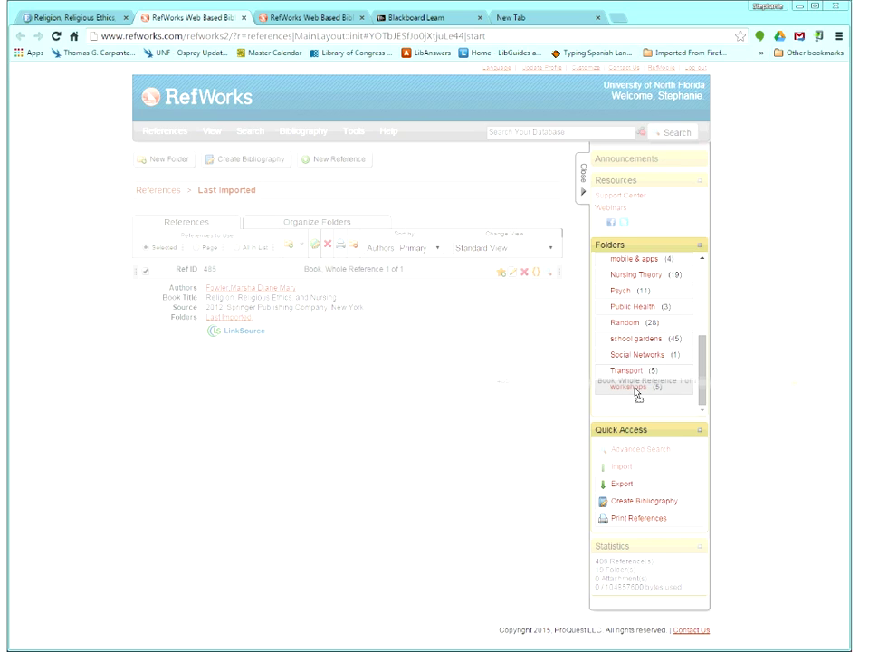
{"action": "left_click_drag", "start_coordinate": [637, 394], "coordinate": [642, 395]}
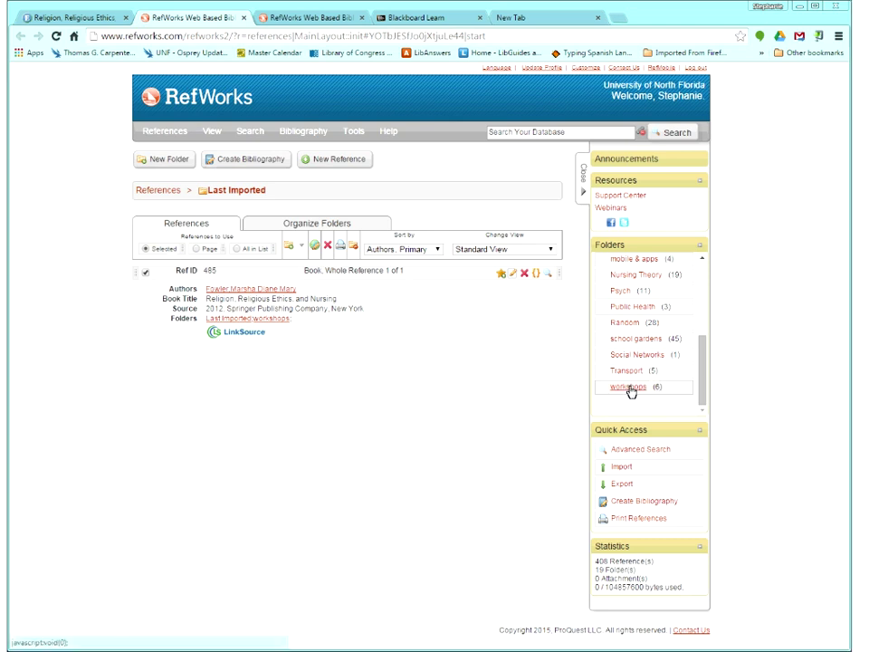
Step: Open the workshops folder and scroll through its six references, including the Springer book
{"action": "left_click", "coordinate": [631, 388]}
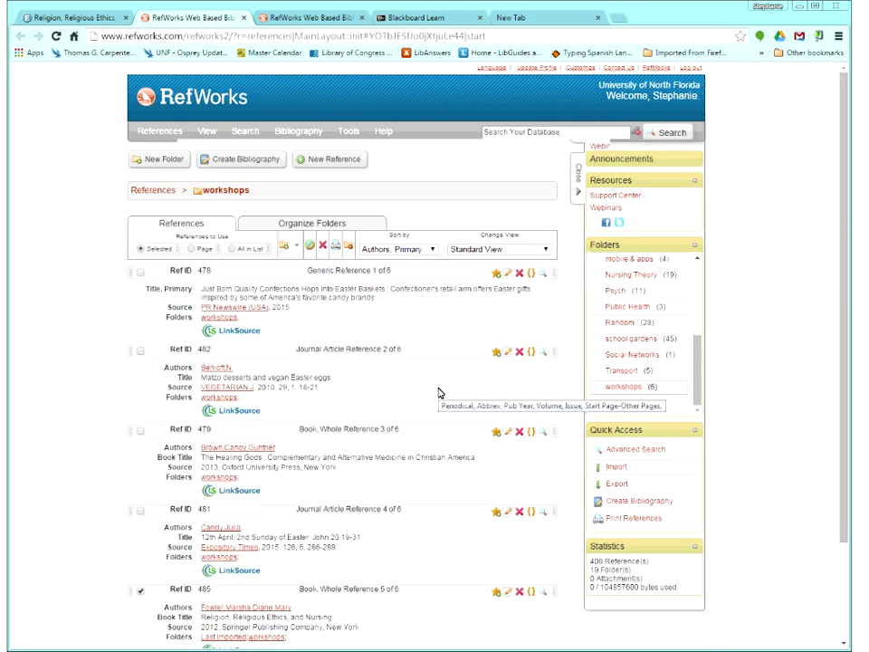
{"action": "scroll", "coordinate": [439, 392], "scroll_direction": "down", "scroll_amount": 3}
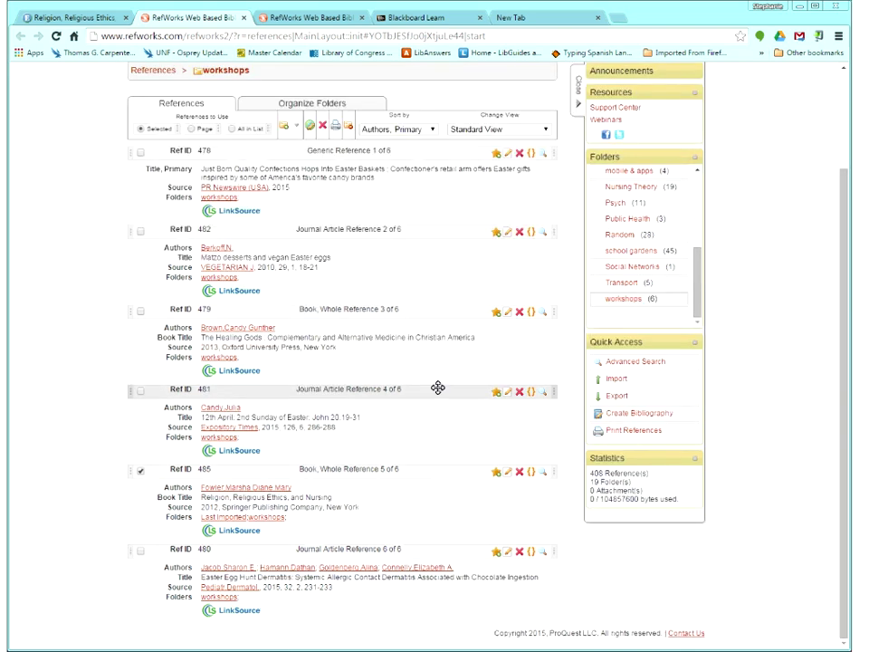
Step: Go back to the search results and limit them to Academic Journals
{"action": "left_click", "coordinate": [70, 20]}
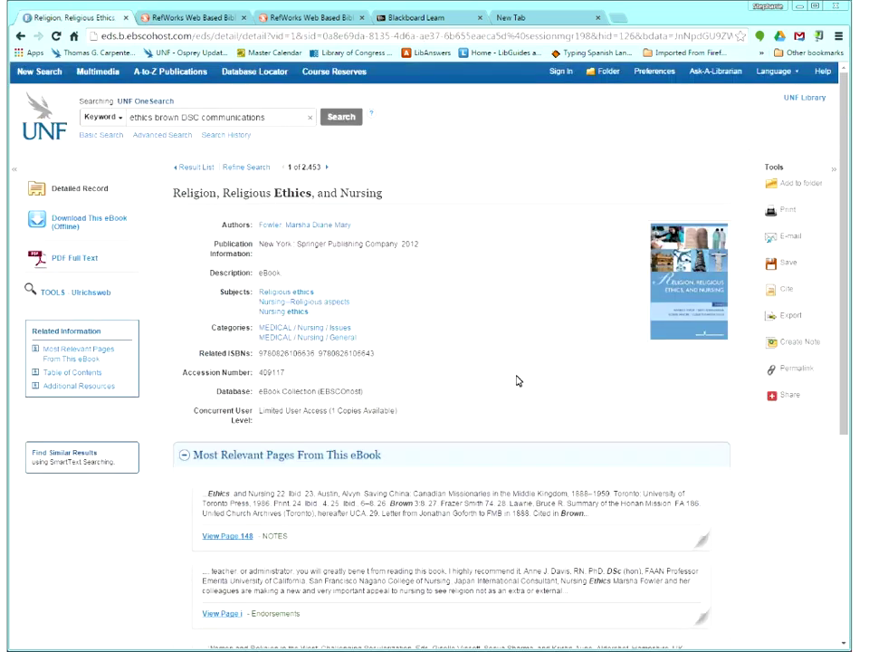
{"action": "left_click", "coordinate": [191, 169]}
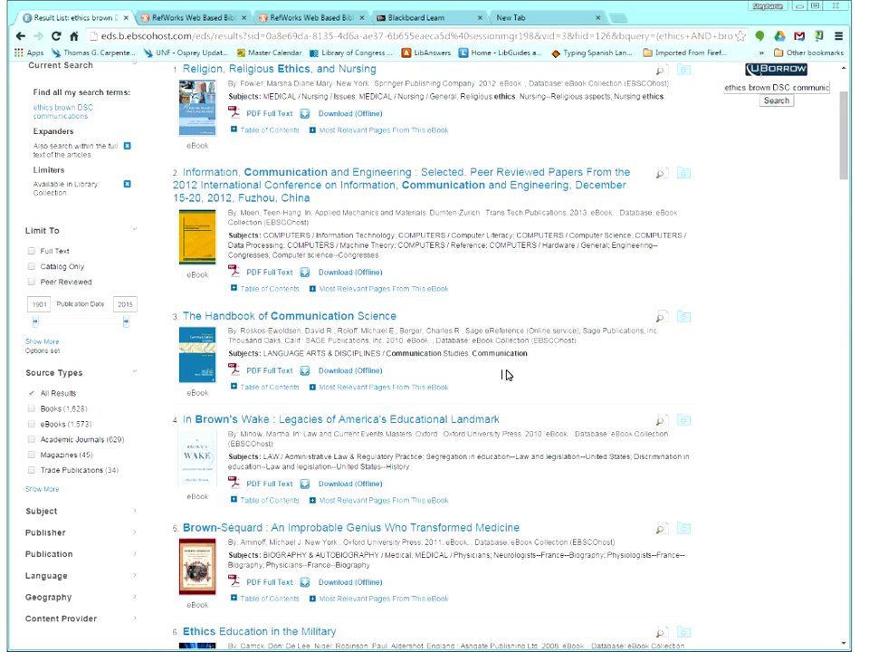
{"action": "left_click", "coordinate": [53, 443]}
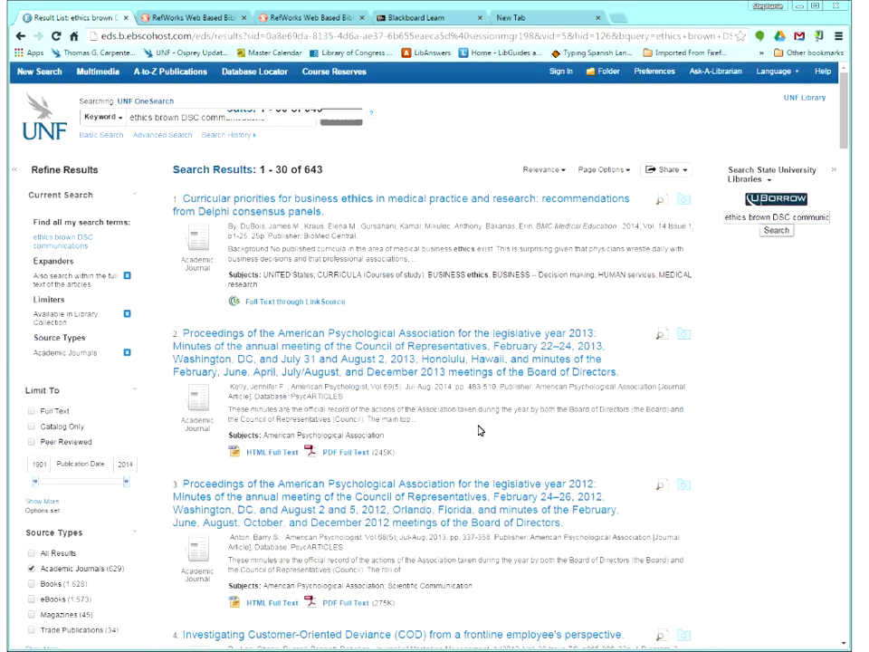
{"action": "scroll", "coordinate": [300, 146], "scroll_direction": "down", "scroll_amount": 1}
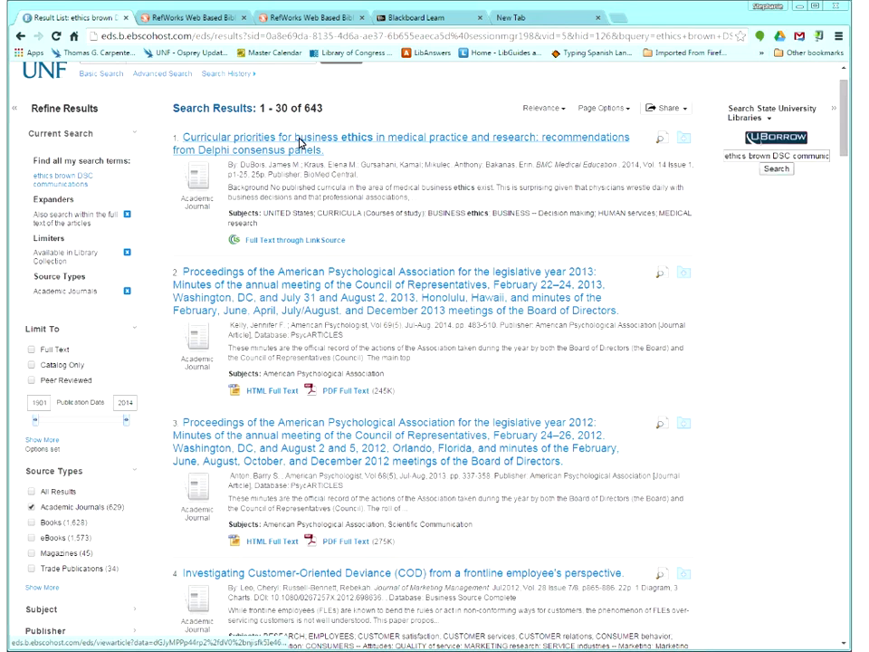
Step: Export the 'Curricular priorities for business ethics' article directly to RefWorks
{"action": "left_click", "coordinate": [301, 146]}
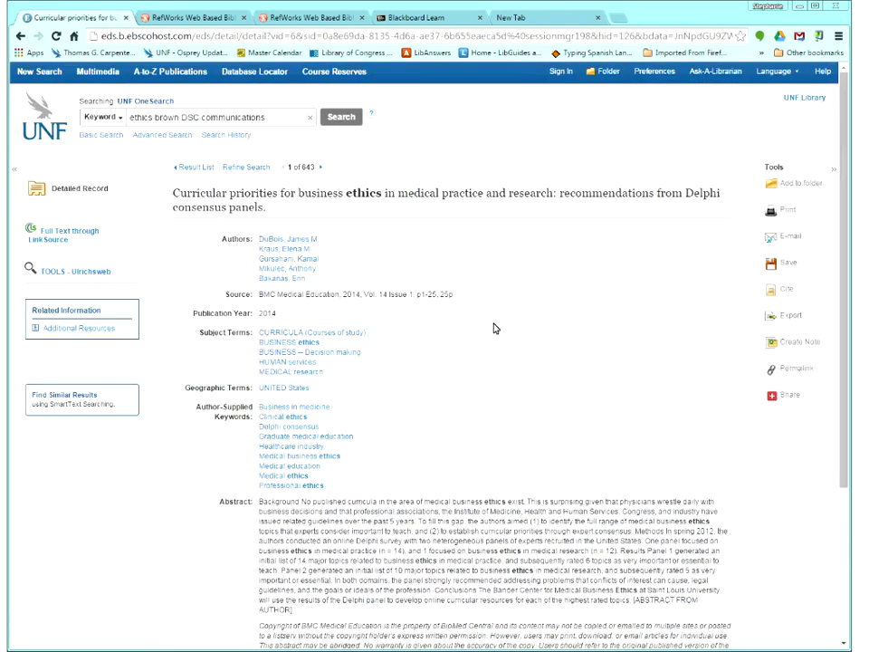
{"action": "left_click", "coordinate": [789, 316]}
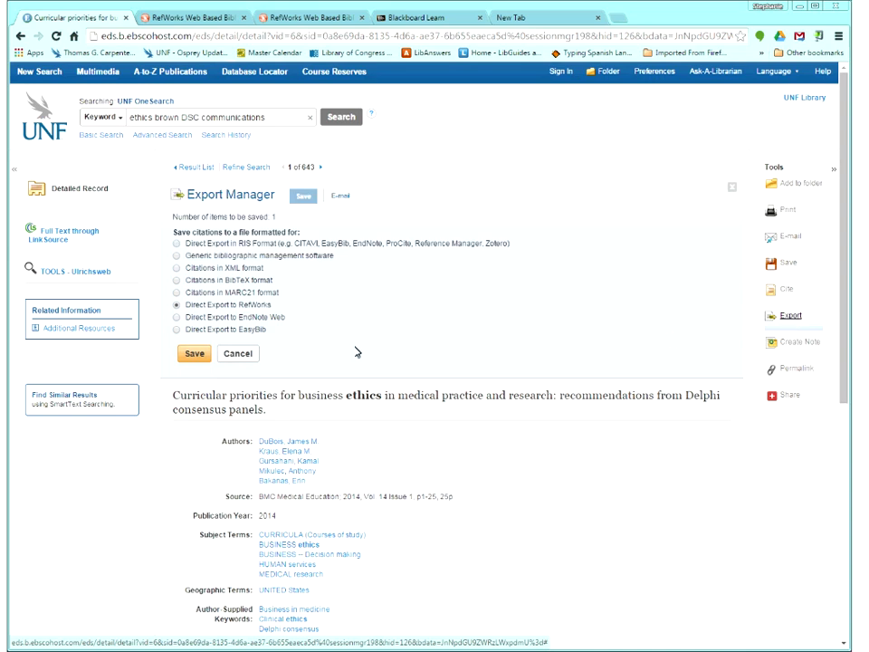
{"action": "left_click", "coordinate": [195, 354]}
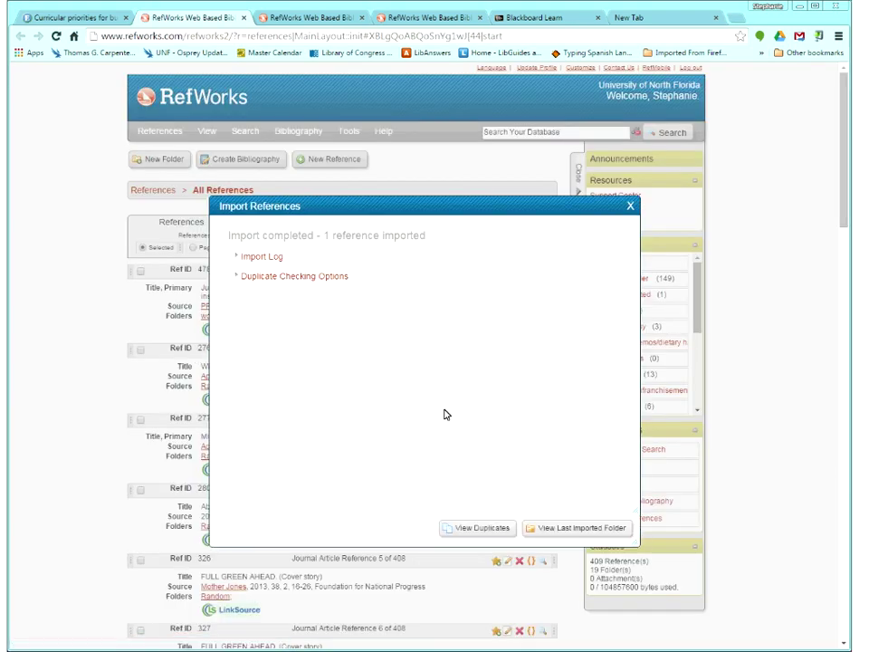
Step: Show the last-imported business ethics article and drag it into the workshops folder (7 references)
{"action": "left_click", "coordinate": [580, 528]}
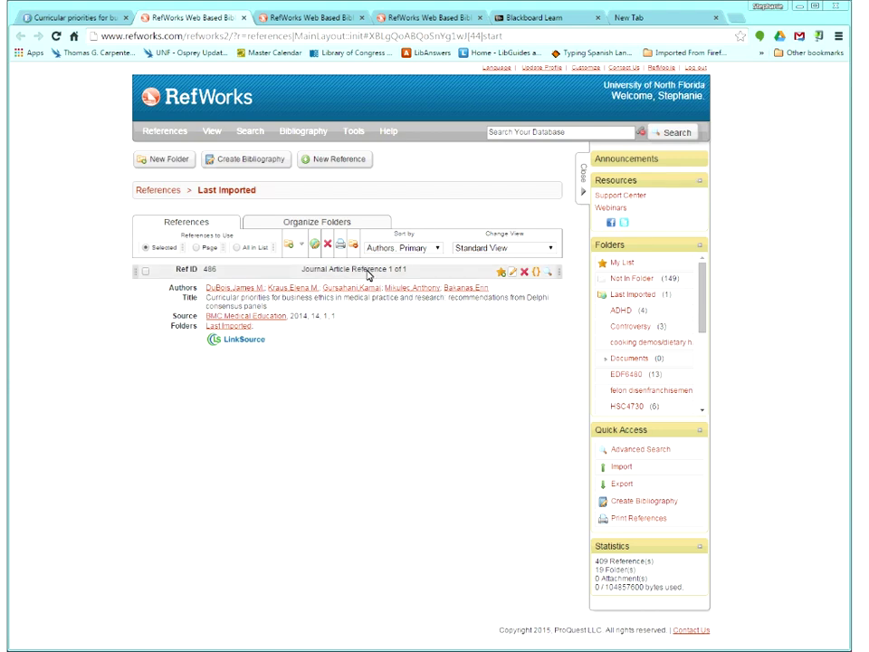
{"action": "left_click_drag", "start_coordinate": [368, 274], "coordinate": [642, 387]}
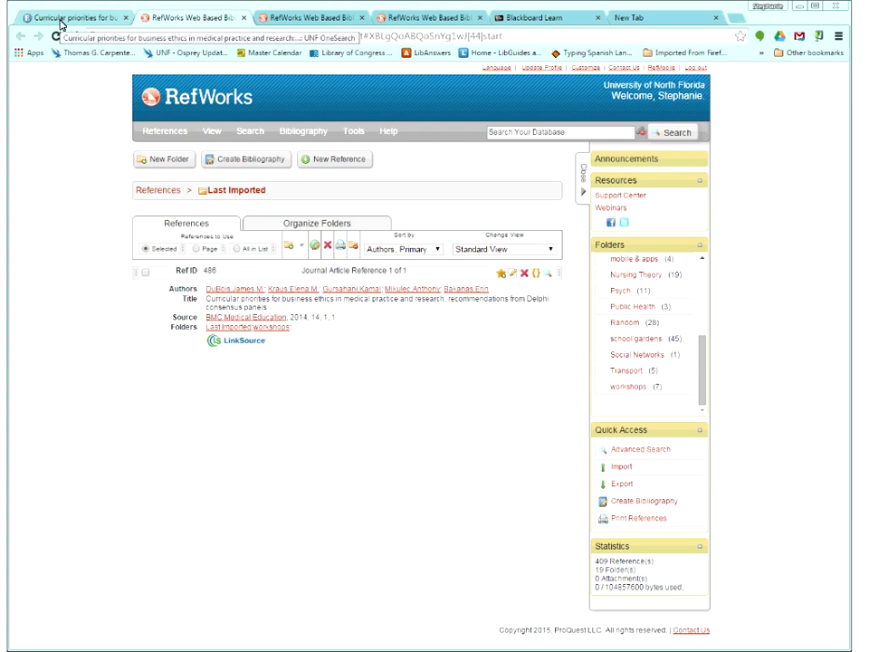
Step: Return to the 643 academic-journal results for the ethics brown DSC communications search
{"action": "left_click", "coordinate": [61, 22]}
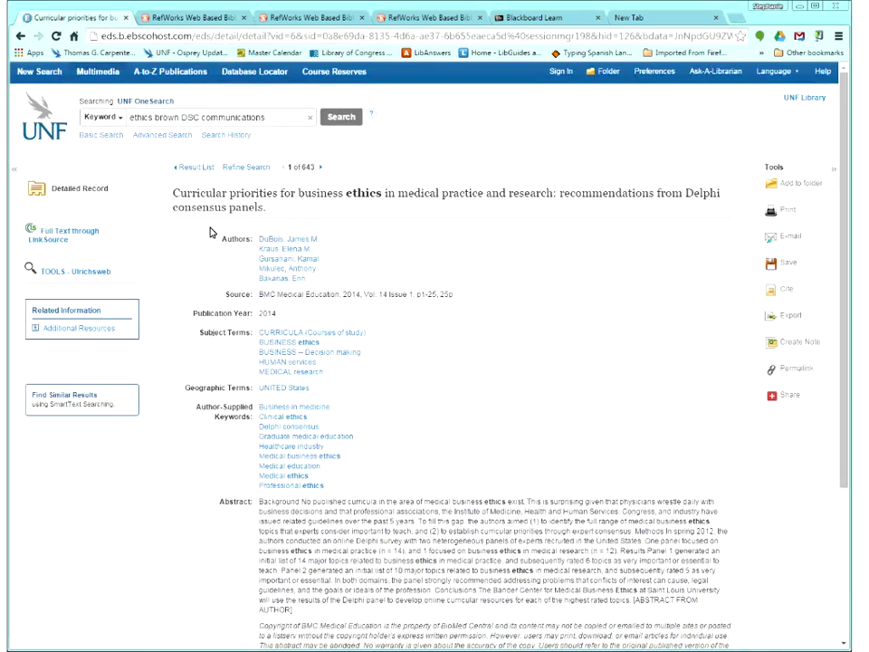
{"action": "left_click", "coordinate": [195, 170]}
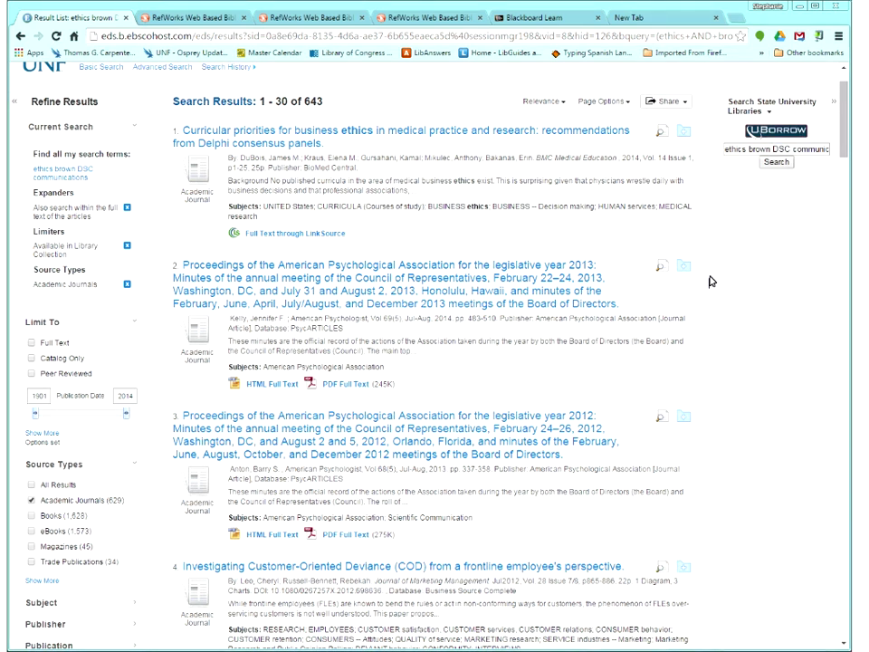
{"action": "scroll", "coordinate": [710, 281], "scroll_direction": "up", "scroll_amount": 1}
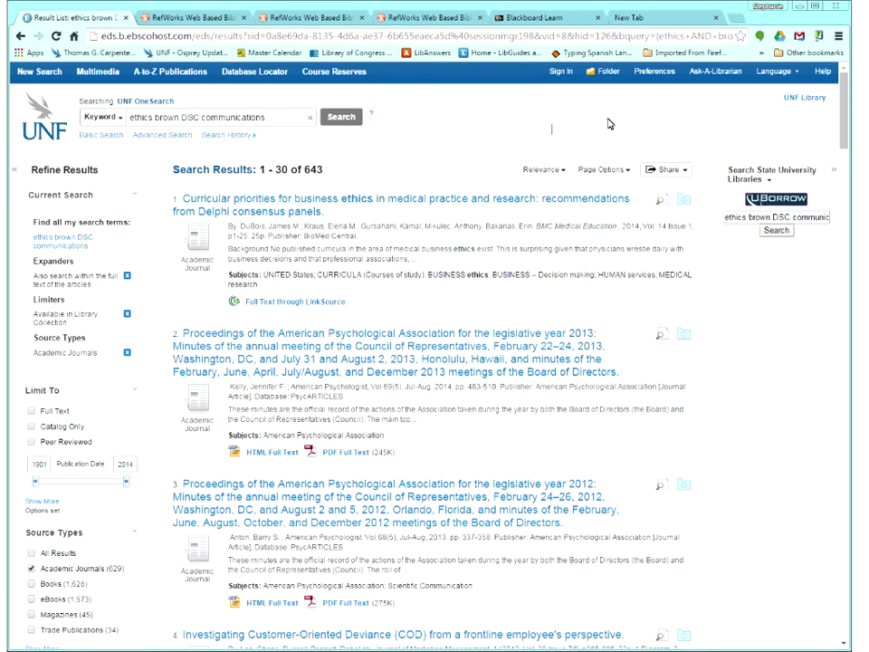
Step: Add results 2, 3 and 4 (two APA Proceedings, Customer-Oriented Deviance) to the EBSCO folder
{"action": "left_click", "coordinate": [684, 335]}
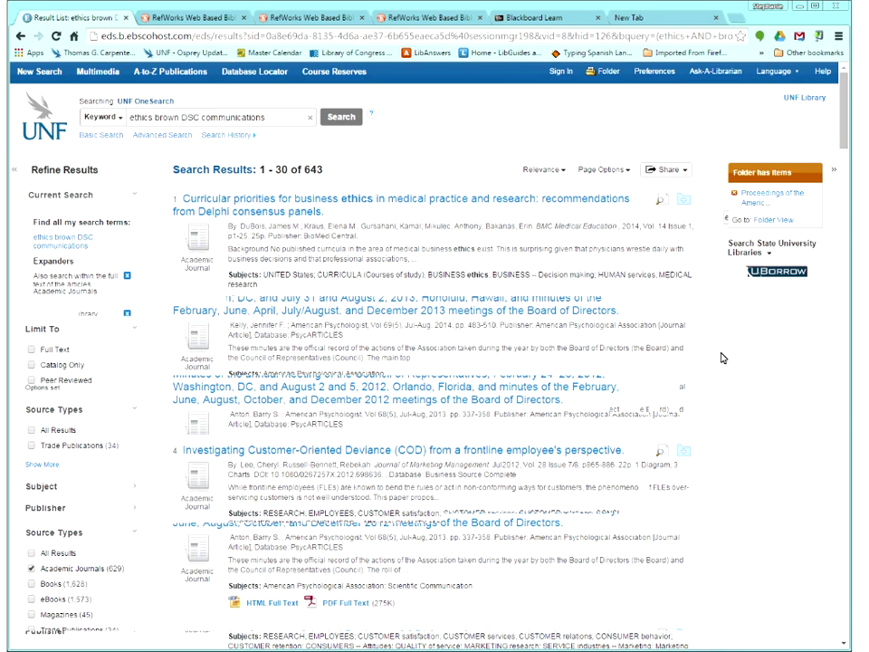
{"action": "scroll", "coordinate": [722, 357], "scroll_direction": "down", "scroll_amount": 3}
{"action": "left_click", "coordinate": [683, 389]}
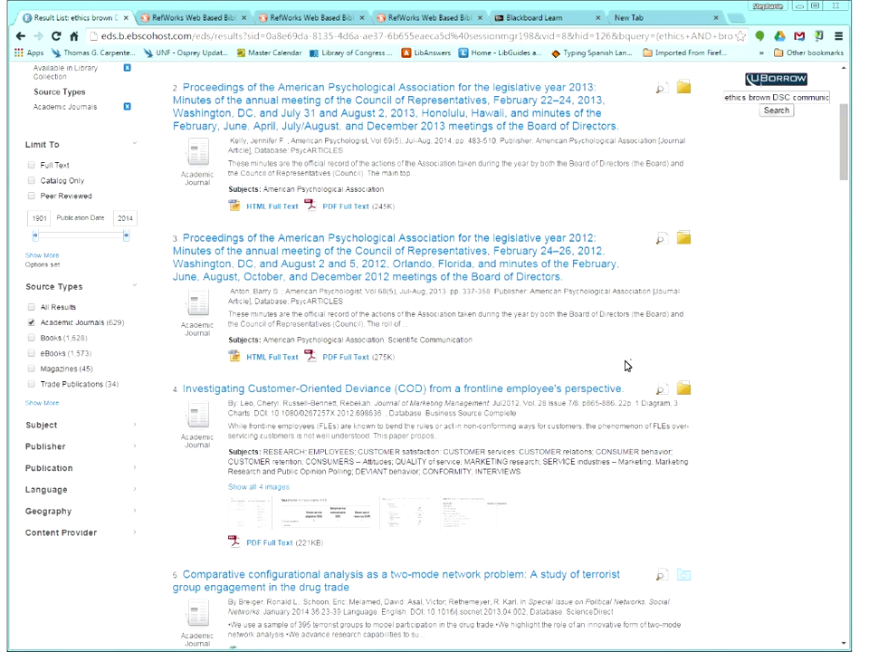
{"action": "scroll", "coordinate": [625, 365], "scroll_direction": "up", "scroll_amount": 3}
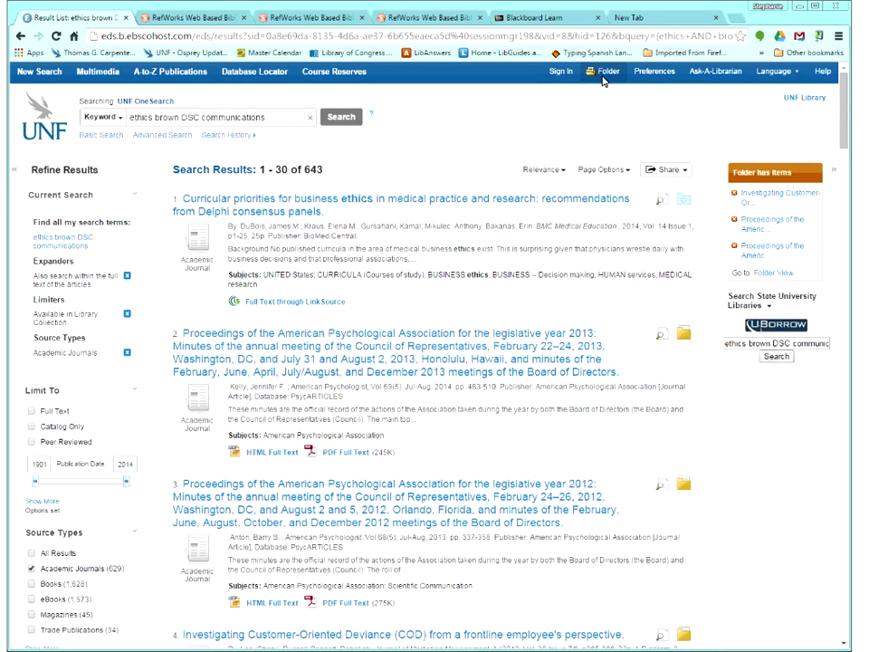
Step: Export the three folder items directly to RefWorks, bringing its total to 412 references
{"action": "left_click", "coordinate": [604, 76]}
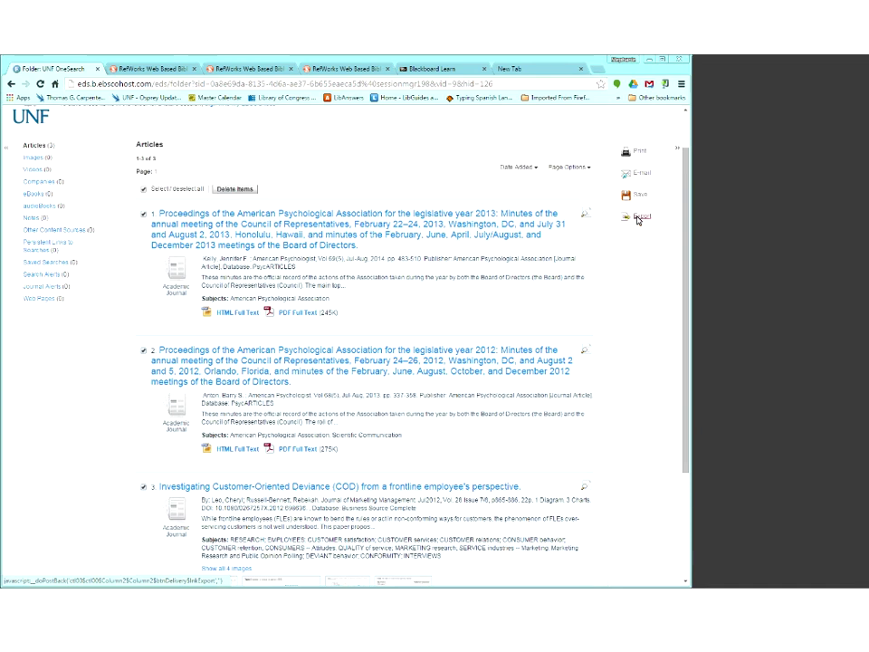
{"action": "left_click", "coordinate": [639, 218]}
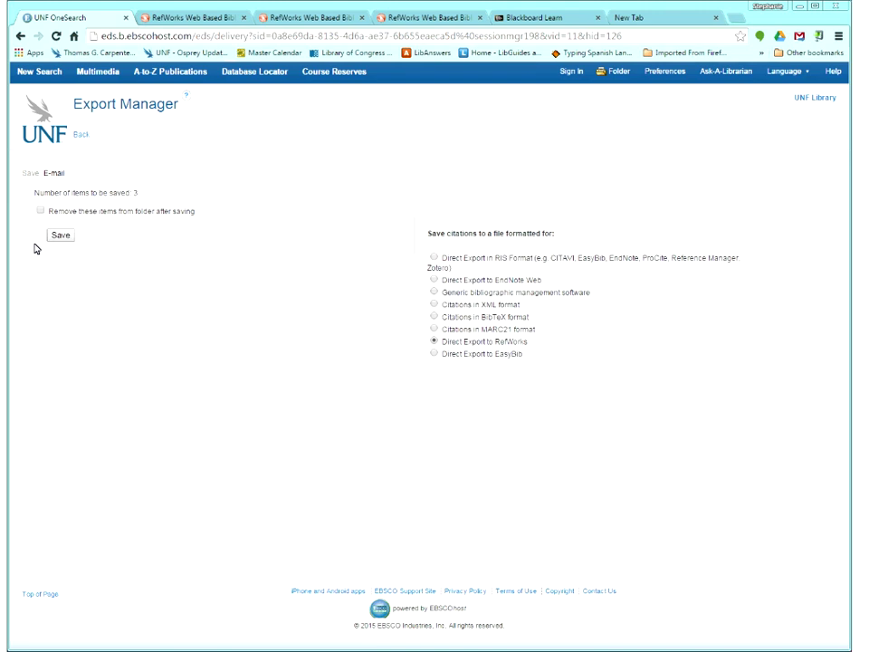
{"action": "left_click", "coordinate": [58, 236]}
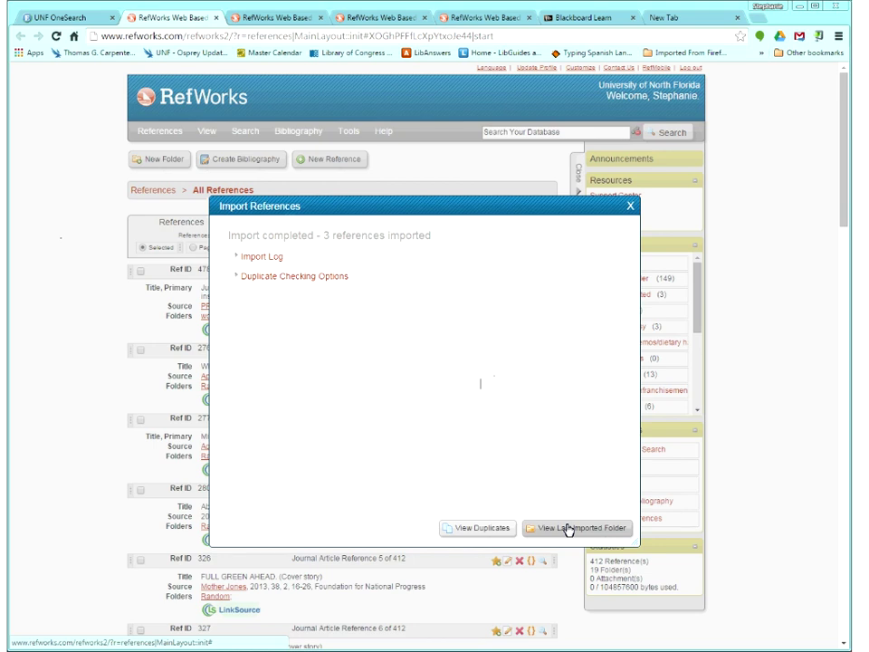
Step: Select last-imported references 488, 487 and 489 and add them to the workshops folder
{"action": "left_click", "coordinate": [569, 528]}
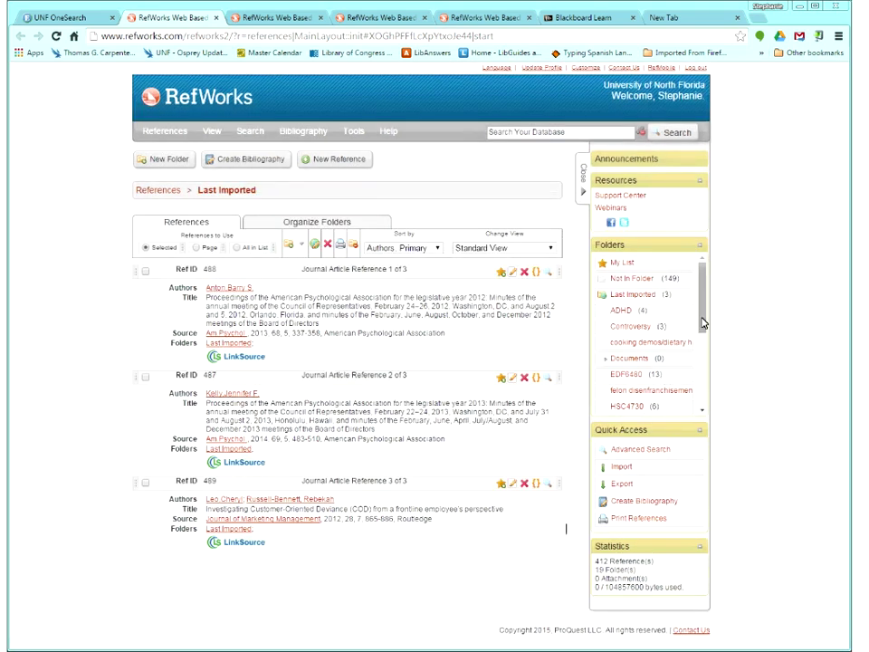
{"action": "left_click_drag", "start_coordinate": [704, 274], "coordinate": [704, 407]}
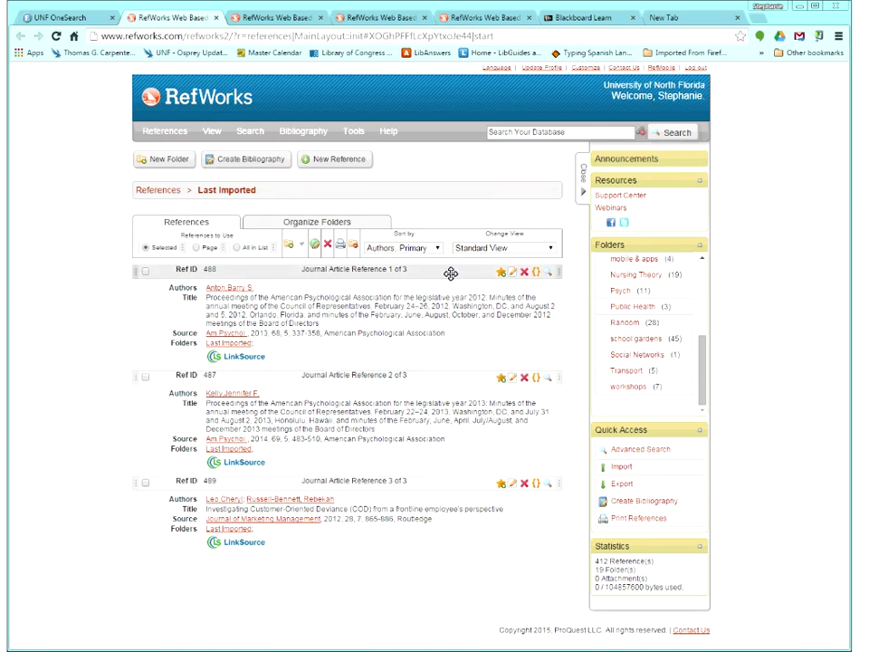
{"action": "left_click", "coordinate": [146, 271]}
{"action": "left_click", "coordinate": [145, 377]}
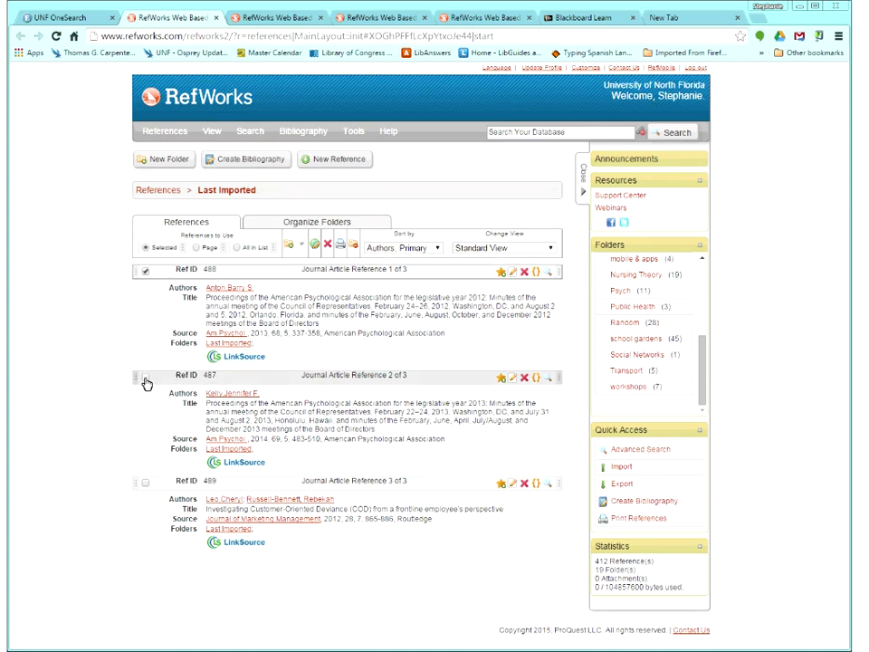
{"action": "left_click", "coordinate": [145, 482]}
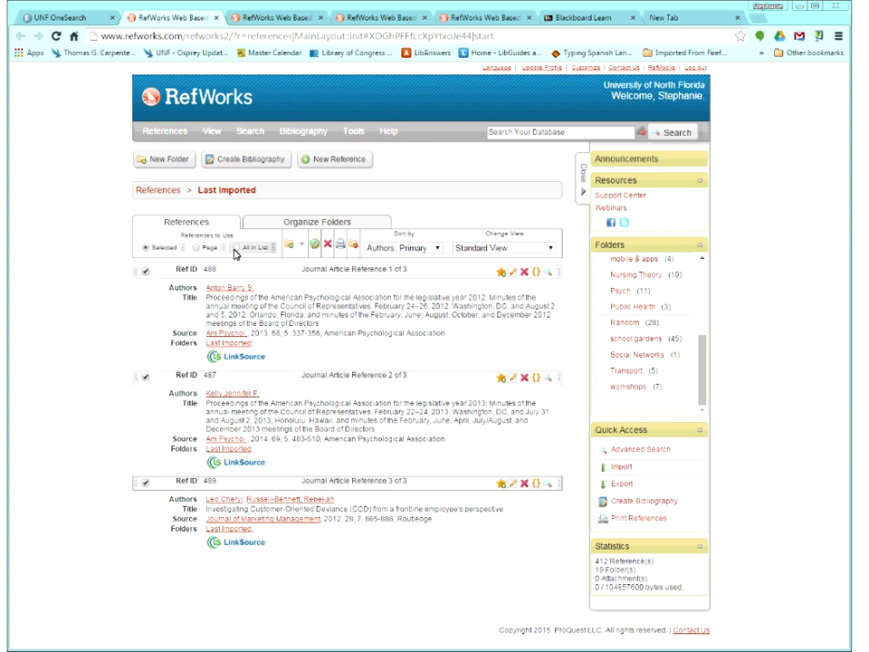
{"action": "left_click", "coordinate": [302, 248]}
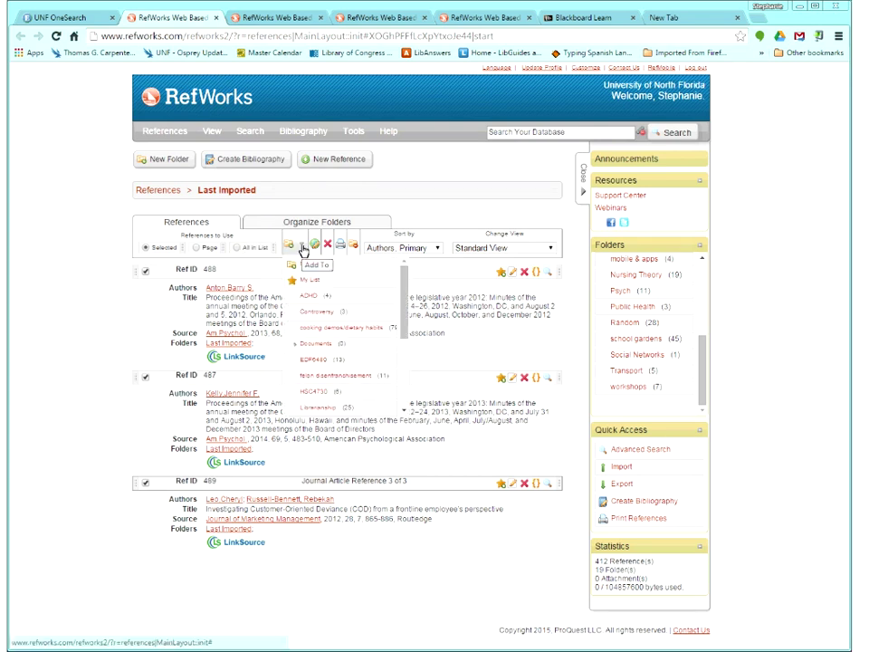
{"action": "left_click_drag", "start_coordinate": [404, 304], "coordinate": [371, 396]}
{"action": "left_click", "coordinate": [362, 404]}
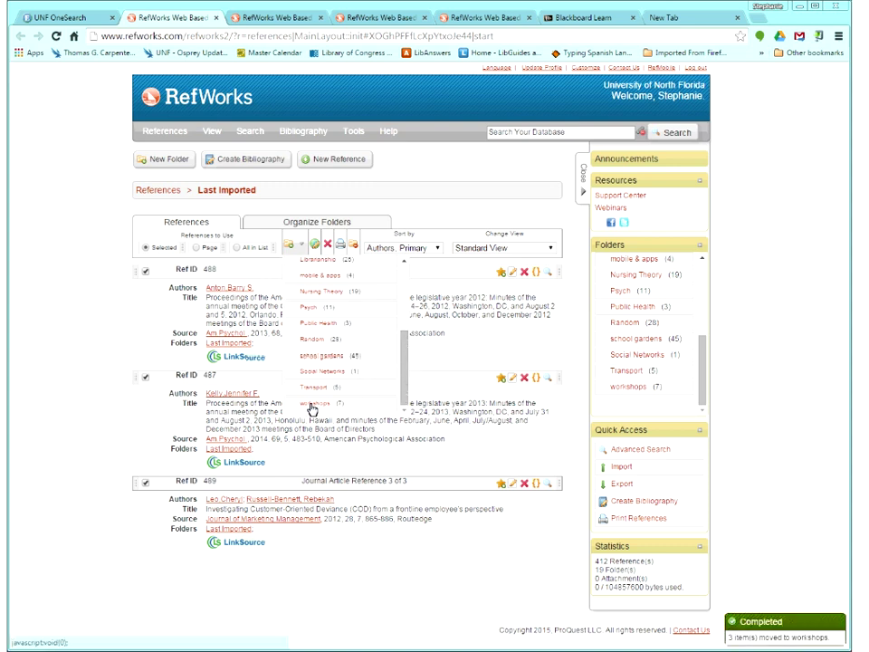
Step: Open the workshops folder and scroll through its 10 references
{"action": "left_click", "coordinate": [627, 388]}
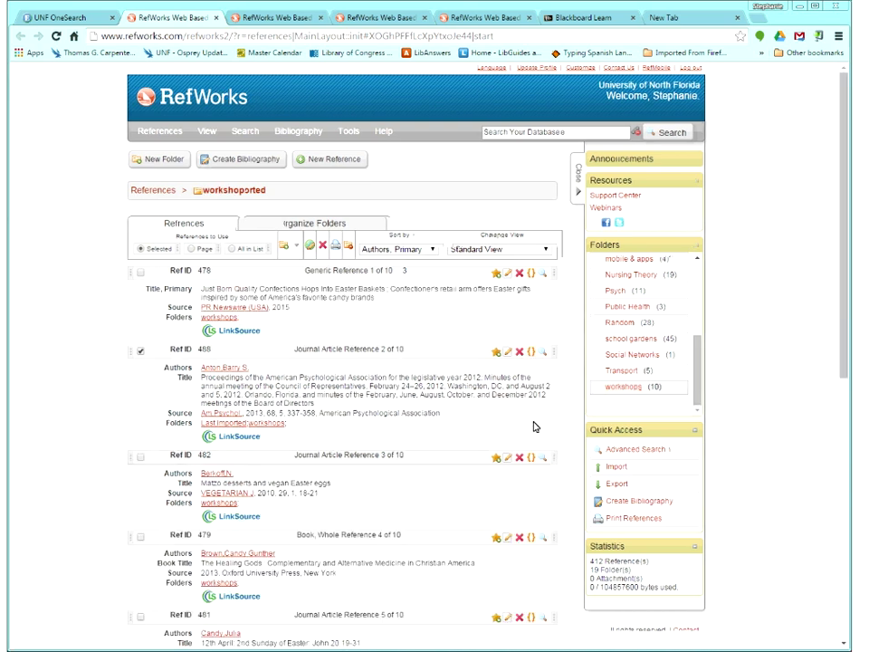
{"action": "scroll", "coordinate": [520, 435], "scroll_direction": "down", "scroll_amount": 1}
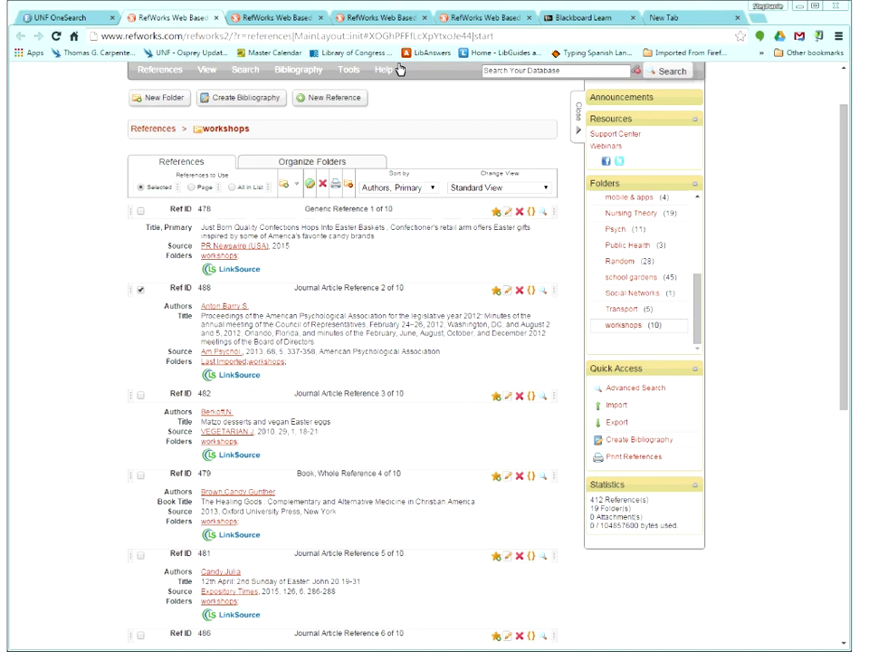
{"action": "left_click", "coordinate": [299, 70]}
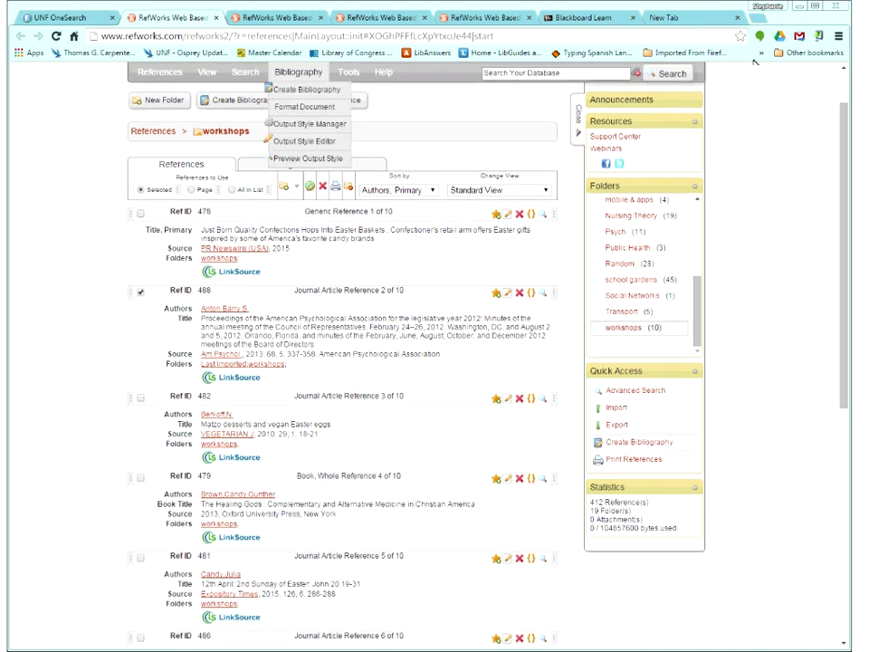
Step: Load the UNF library home page in the new tab, enter 'ref' in Library Guides search, then return to RefWorks
{"action": "left_click", "coordinate": [706, 21]}
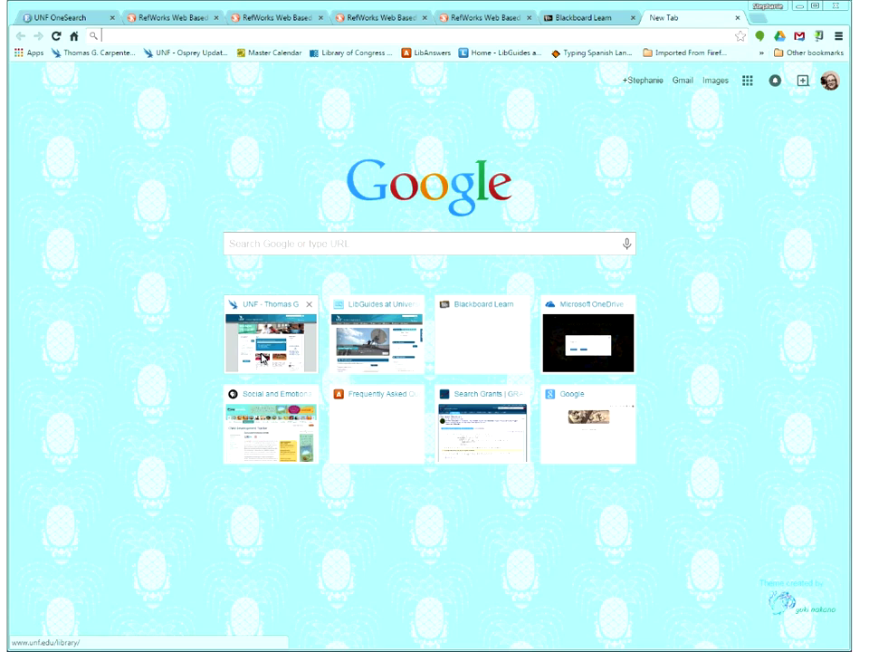
{"action": "left_click", "coordinate": [262, 359]}
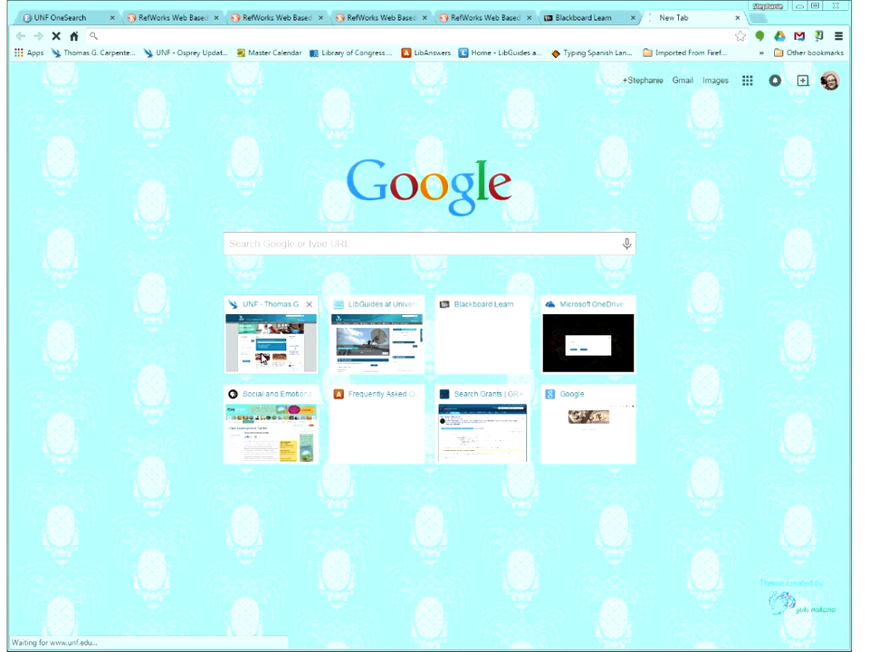
{"action": "scroll", "coordinate": [174, 454], "scroll_direction": "down", "scroll_amount": 5}
{"action": "left_click", "coordinate": [173, 453]}
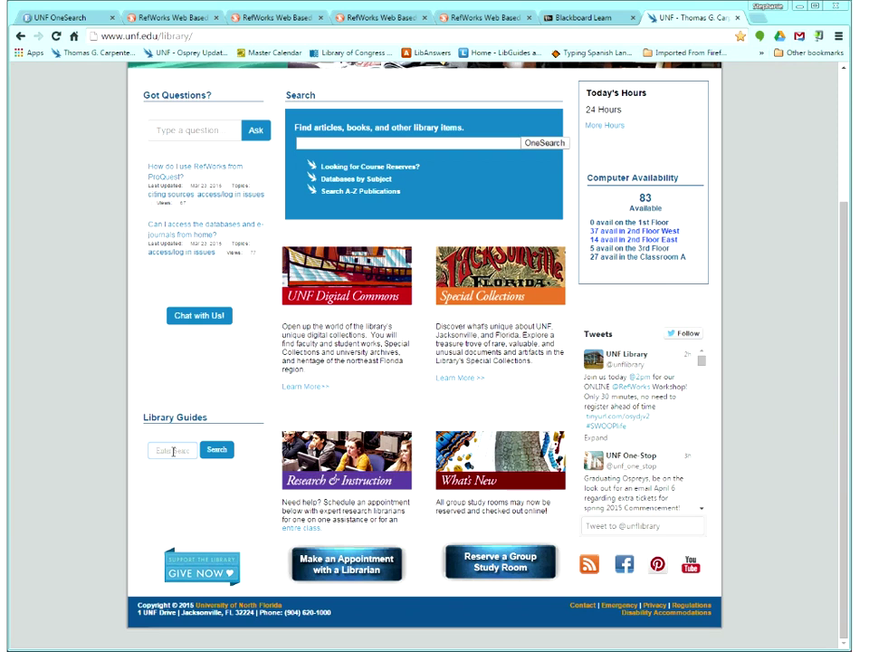
{"action": "type", "text": "ref"}
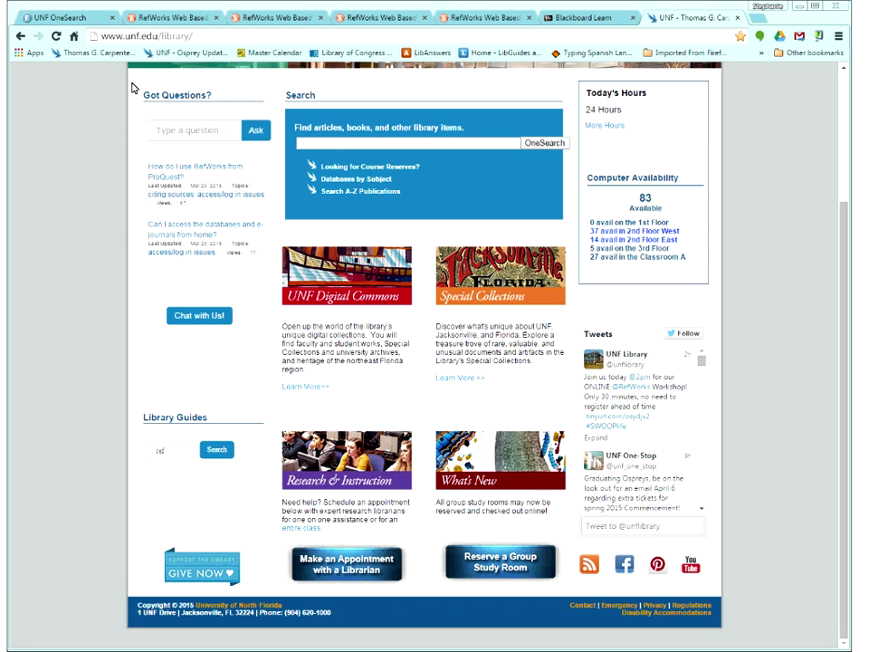
{"action": "left_click", "coordinate": [163, 20]}
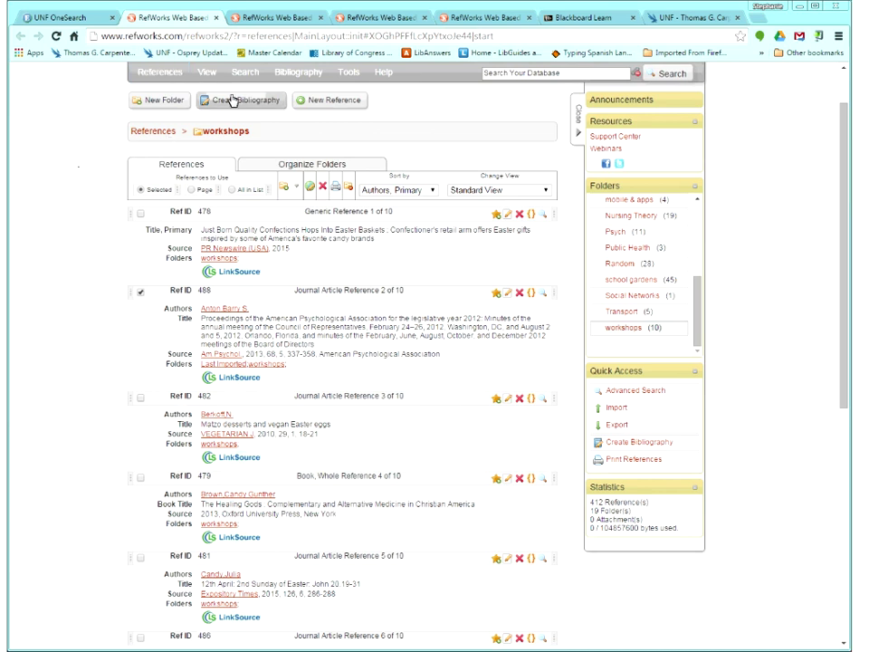
Step: Close the extra RefWorks tabs and bring the remaining workshops list back to the top
{"action": "left_click", "coordinate": [258, 72]}
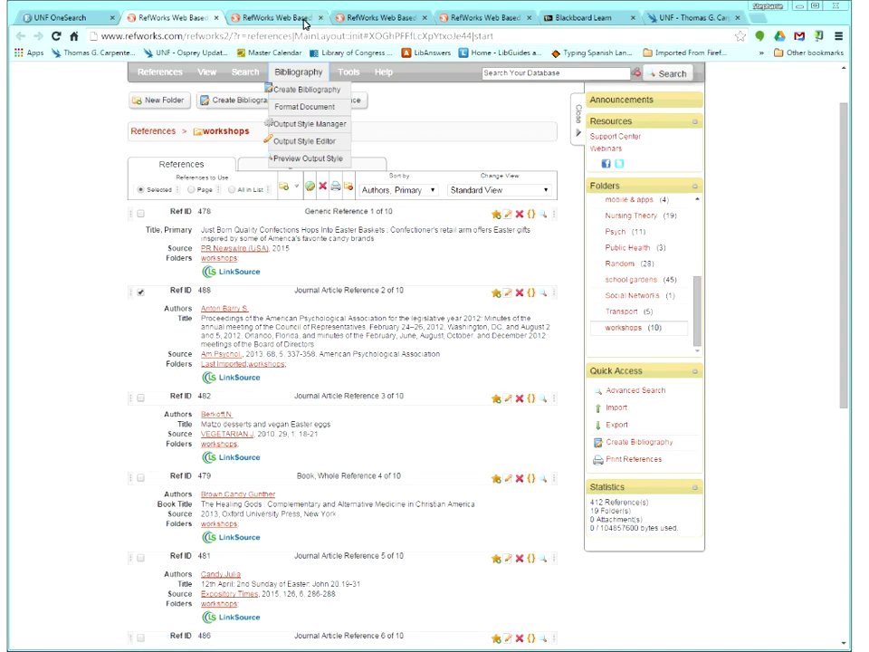
{"action": "left_click", "coordinate": [304, 22]}
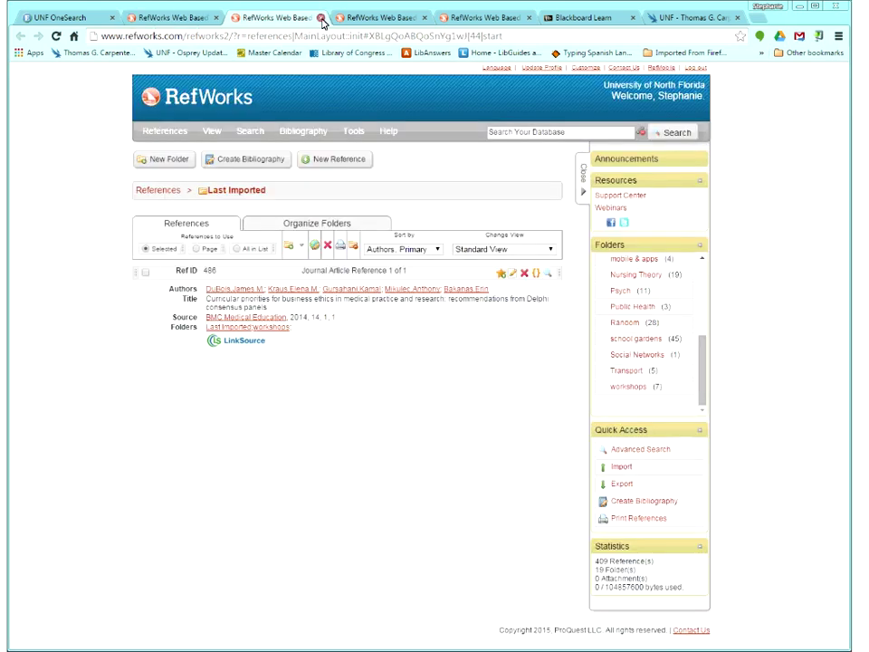
{"action": "left_click", "coordinate": [321, 18]}
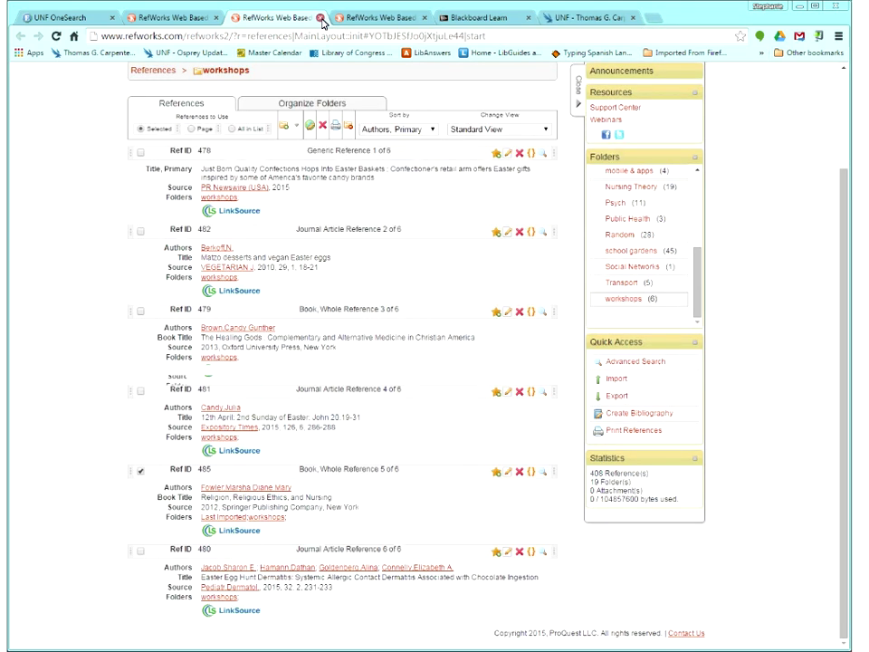
{"action": "left_click", "coordinate": [321, 18]}
{"action": "left_click", "coordinate": [322, 18]}
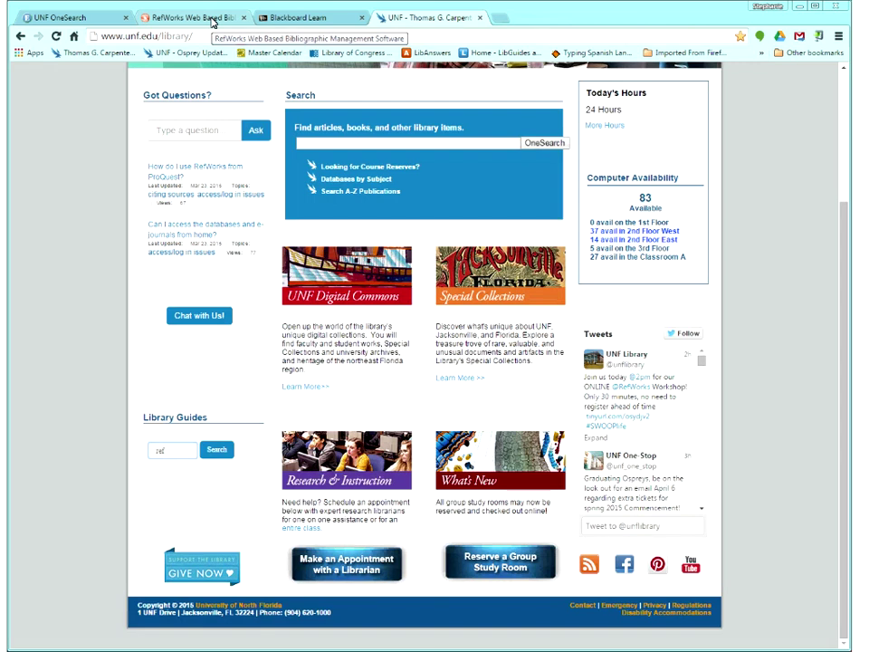
{"action": "left_click", "coordinate": [214, 22]}
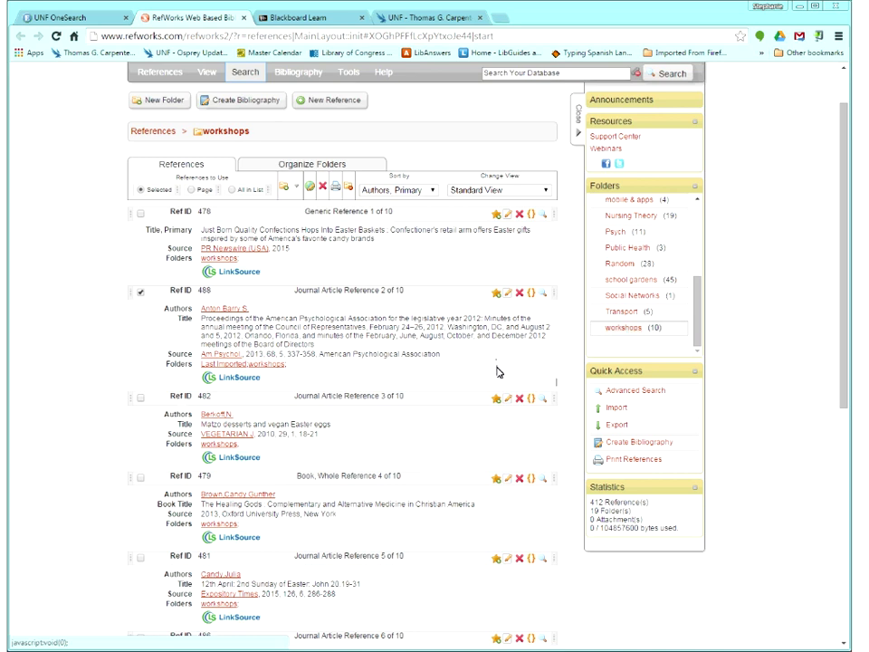
{"action": "scroll", "coordinate": [497, 371], "scroll_direction": "down", "scroll_amount": 1}
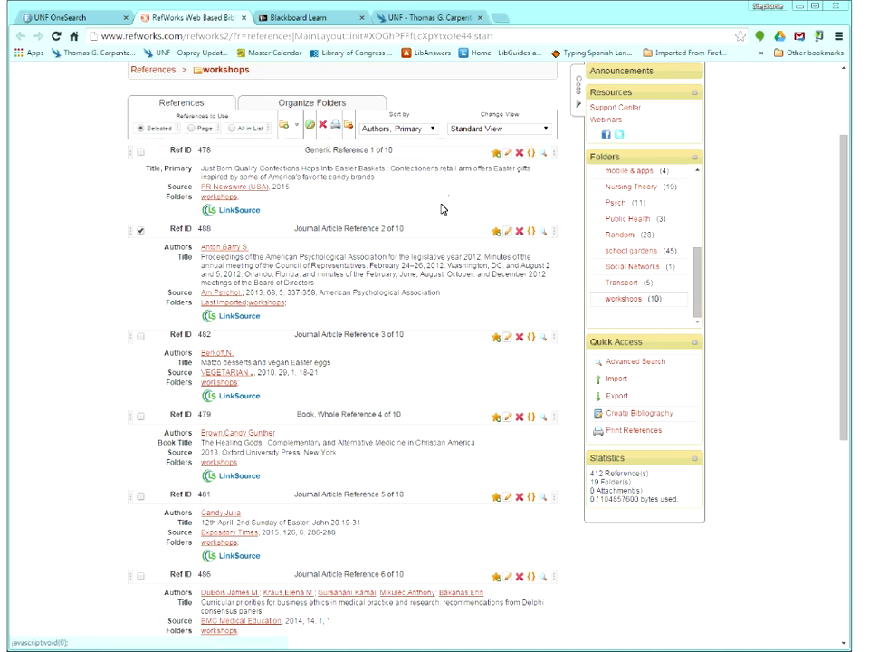
{"action": "scroll", "coordinate": [441, 209], "scroll_direction": "up", "scroll_amount": 3}
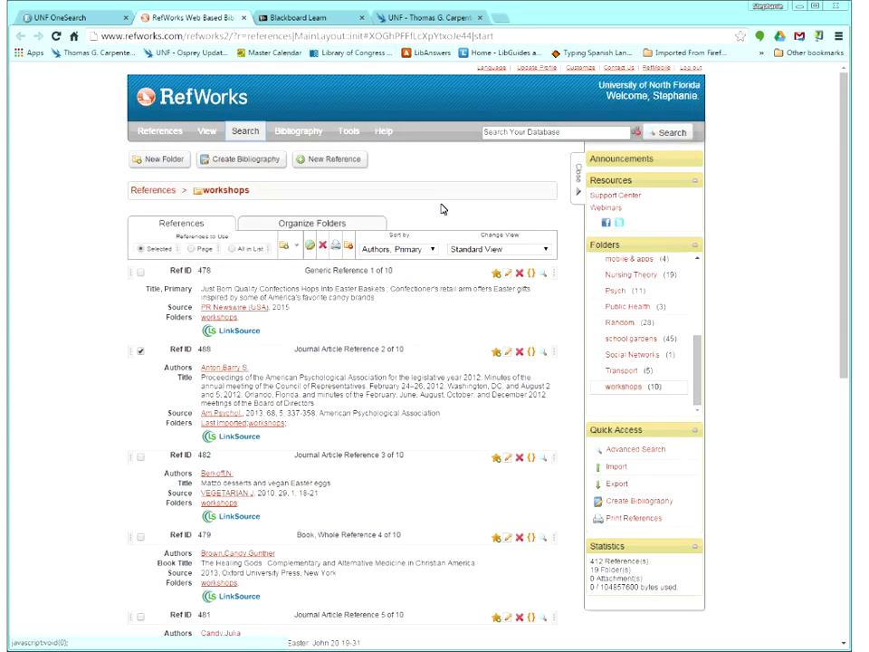
{"action": "left_click", "coordinate": [159, 163]}
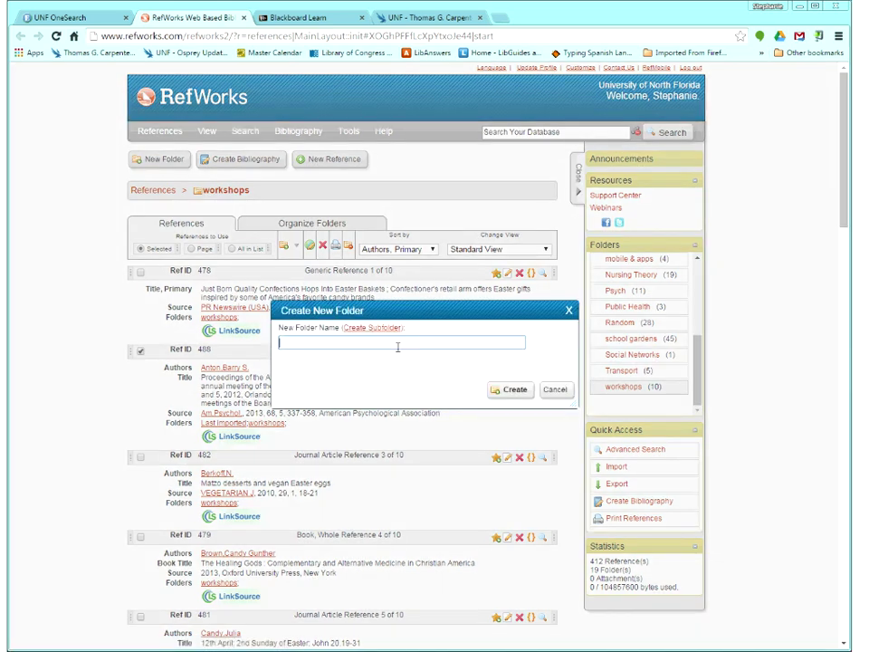
{"action": "left_click", "coordinate": [554, 390]}
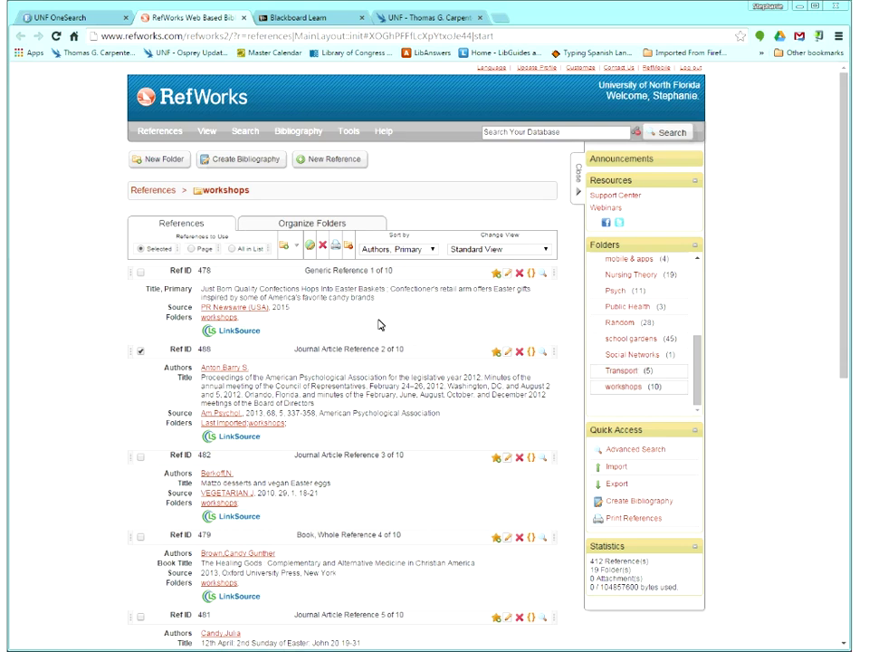
Step: Start a bibliography of All in List (10) references, keeping APA 6th style and HTML file type
{"action": "left_click", "coordinate": [246, 164]}
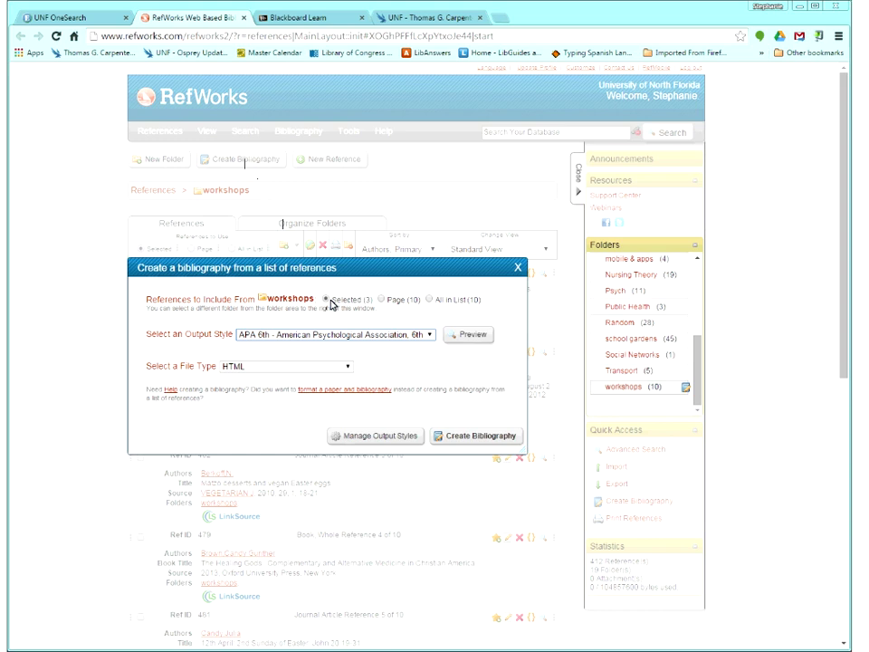
{"action": "left_click", "coordinate": [430, 300]}
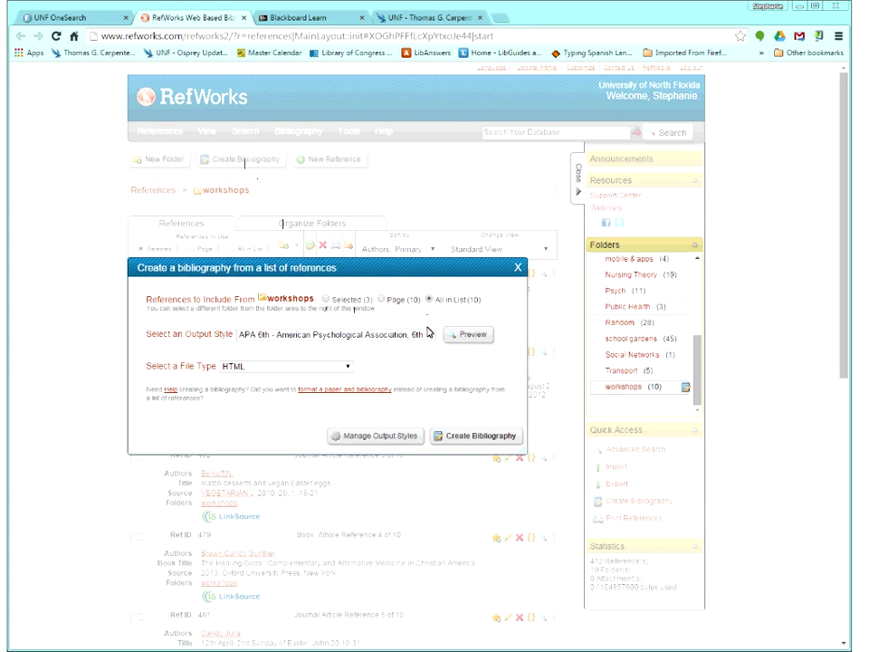
{"action": "left_click", "coordinate": [405, 341]}
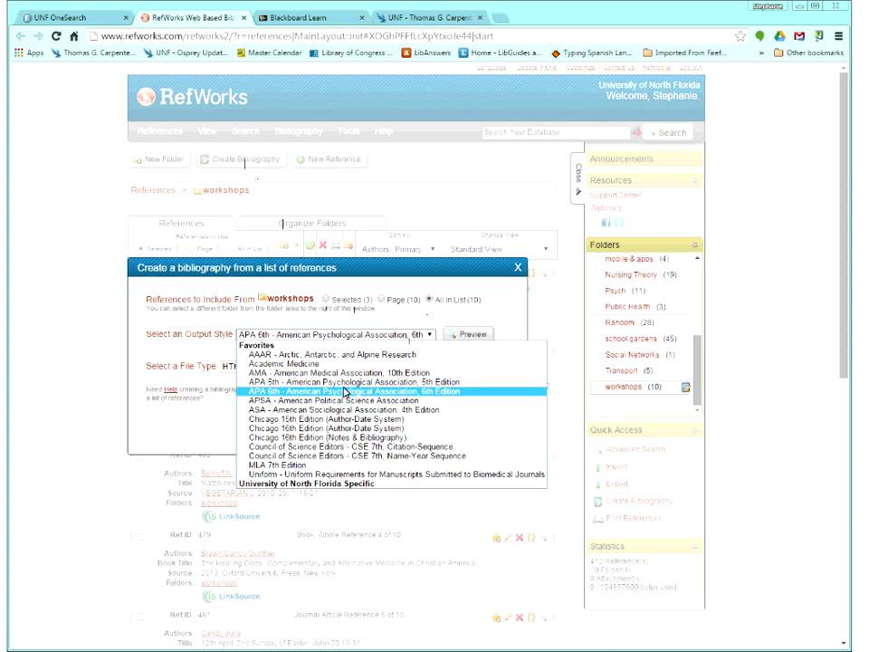
{"action": "left_click", "coordinate": [423, 316]}
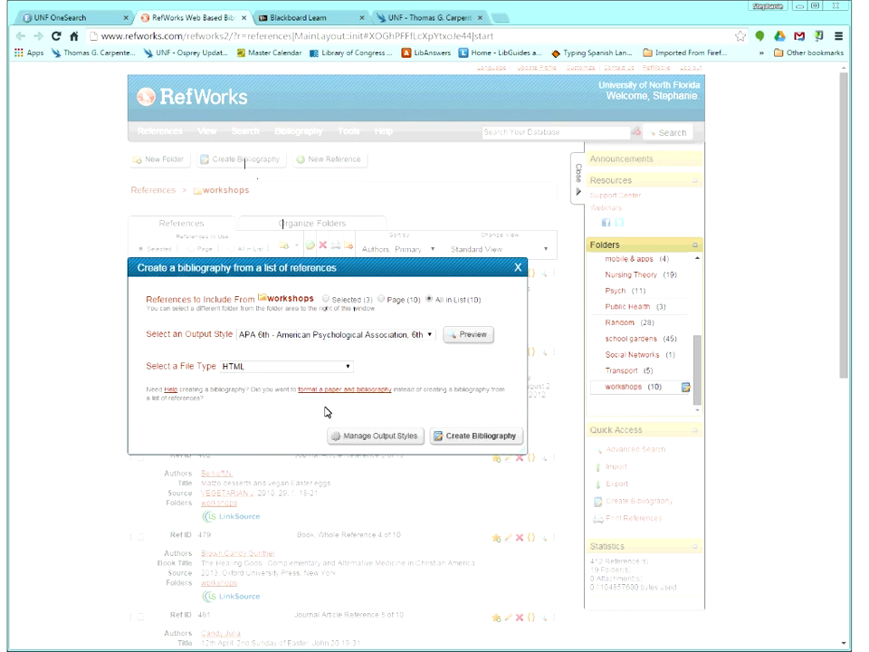
Step: Add Clinical Ethics to the favorite output styles in Output Style Manager, then remove it again
{"action": "left_click", "coordinate": [360, 438]}
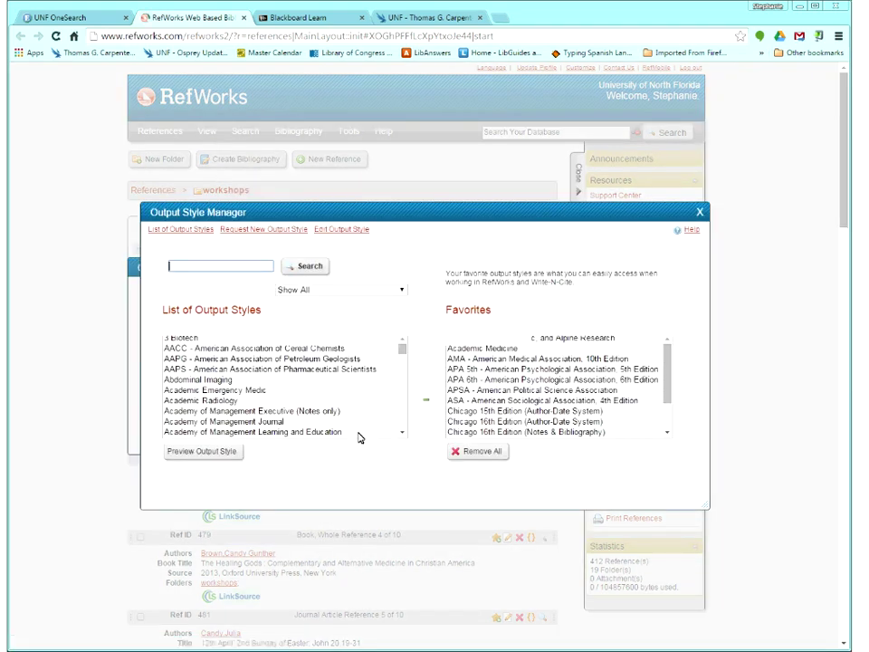
{"action": "left_click_drag", "start_coordinate": [402, 352], "coordinate": [405, 370]}
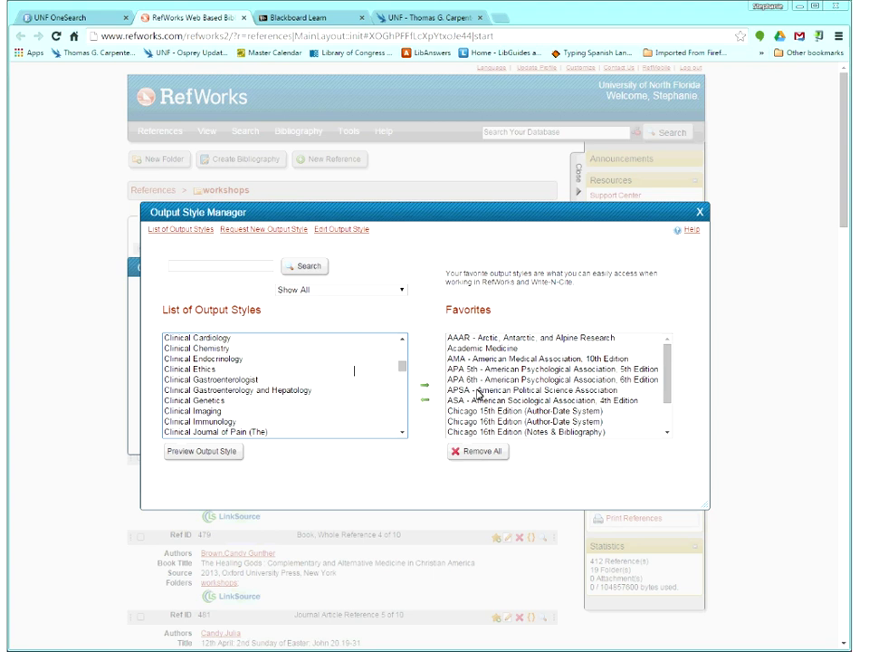
{"action": "left_click", "coordinate": [198, 370]}
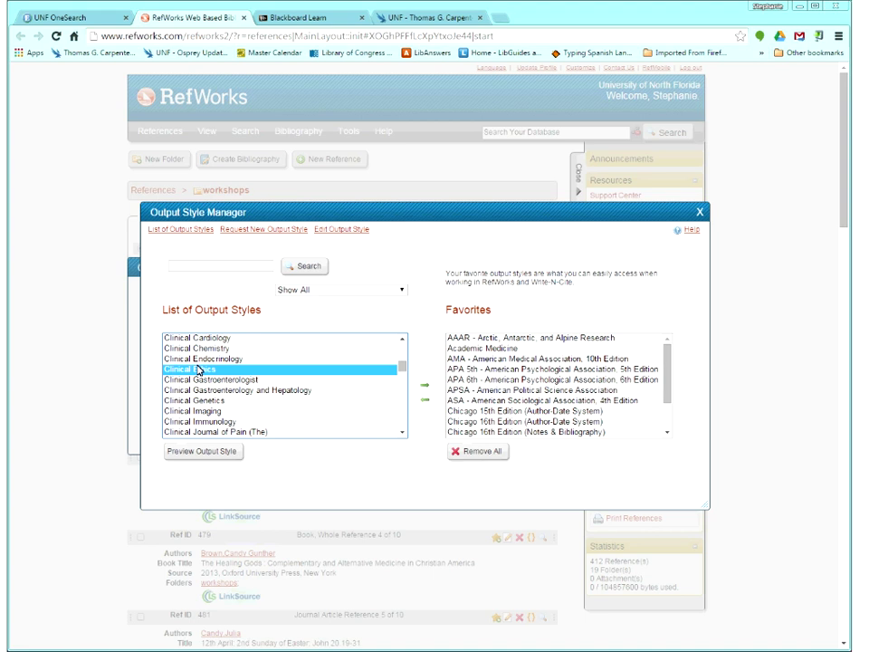
{"action": "left_click", "coordinate": [426, 390]}
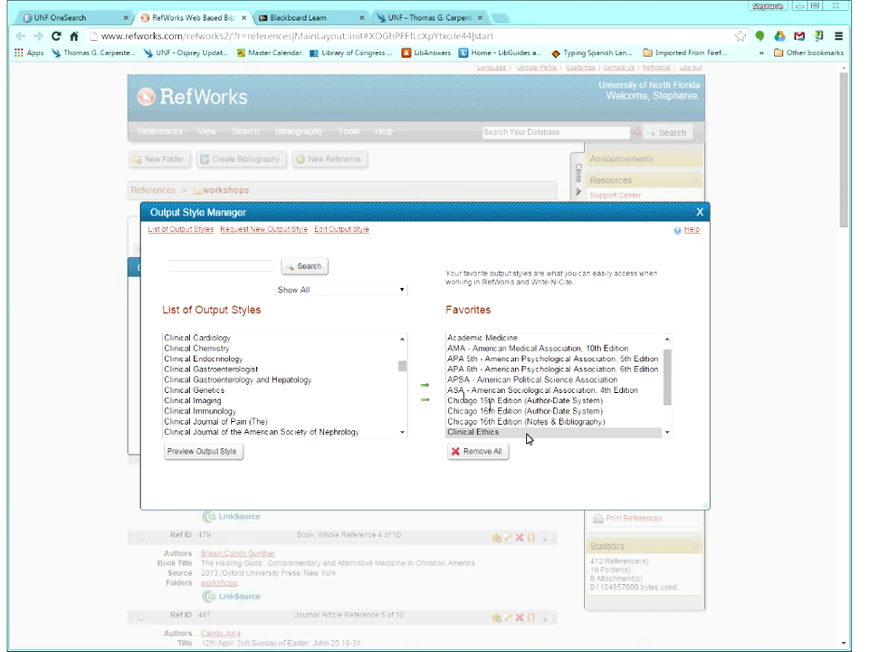
{"action": "left_click_drag", "start_coordinate": [665, 400], "coordinate": [667, 424]}
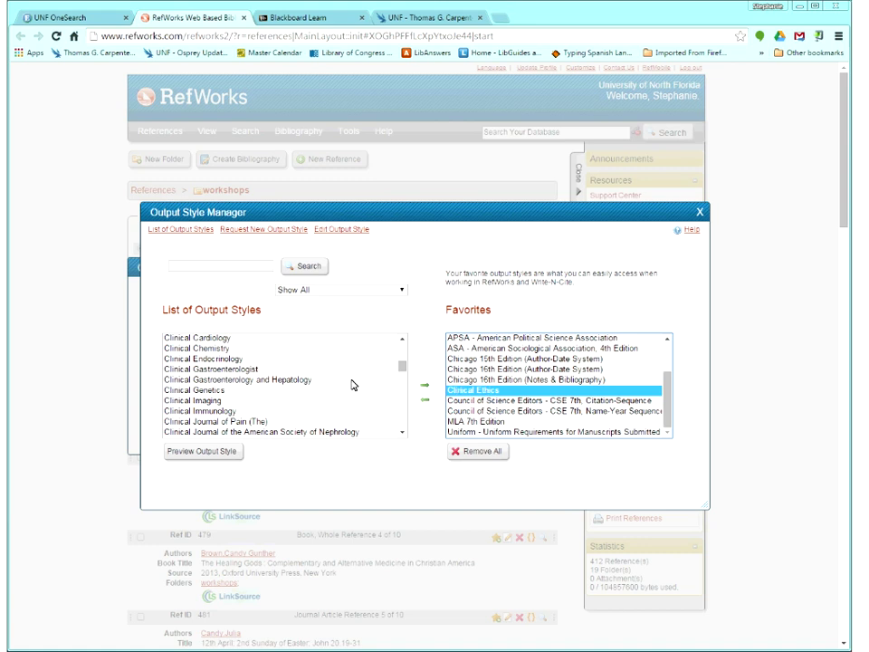
{"action": "left_click", "coordinate": [427, 406]}
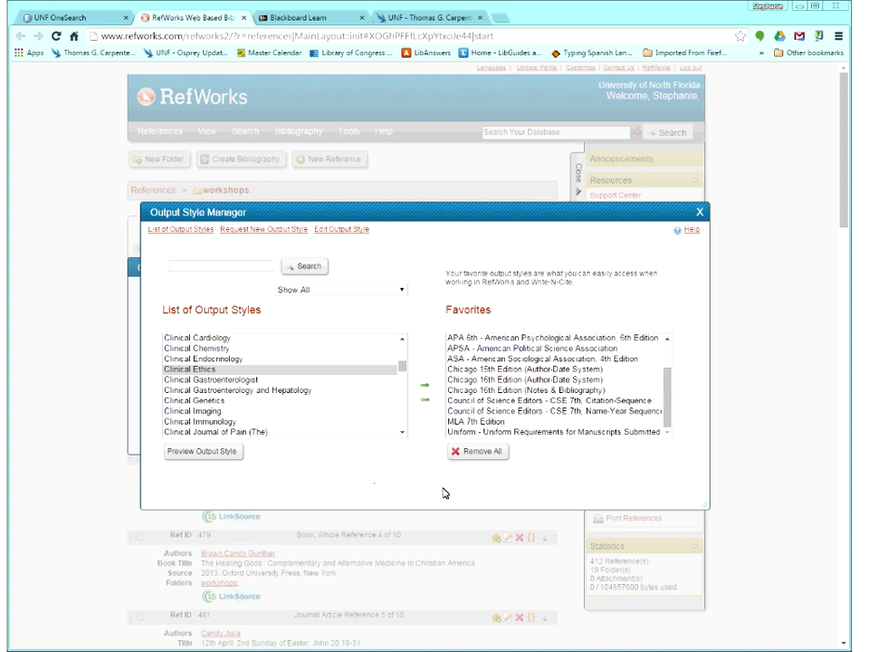
{"action": "left_click", "coordinate": [700, 214]}
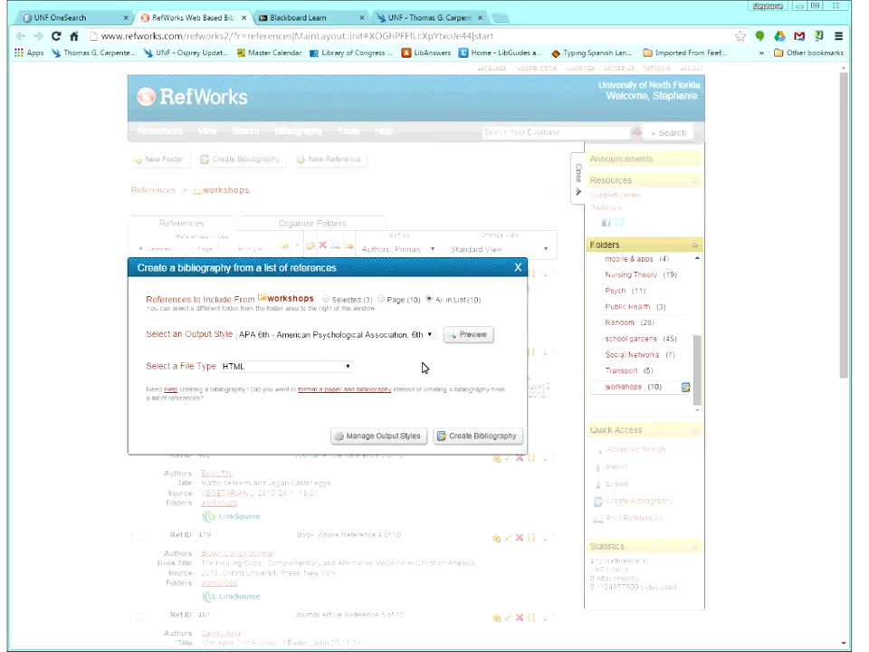
Step: Reopen Create Bibliography with APA 6th as the output style and bring up the File Type list
{"action": "left_click", "coordinate": [429, 335]}
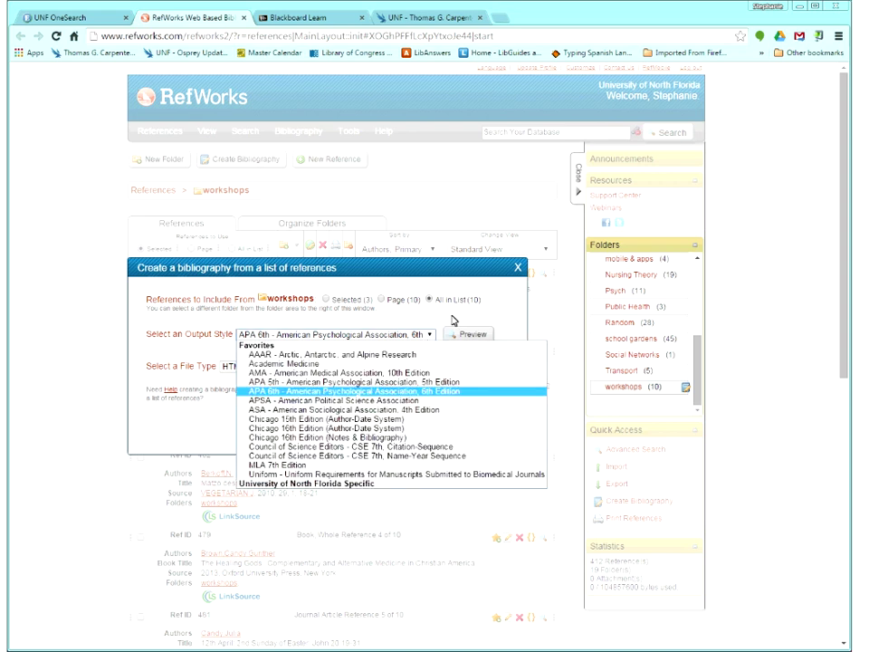
{"action": "left_click", "coordinate": [518, 269]}
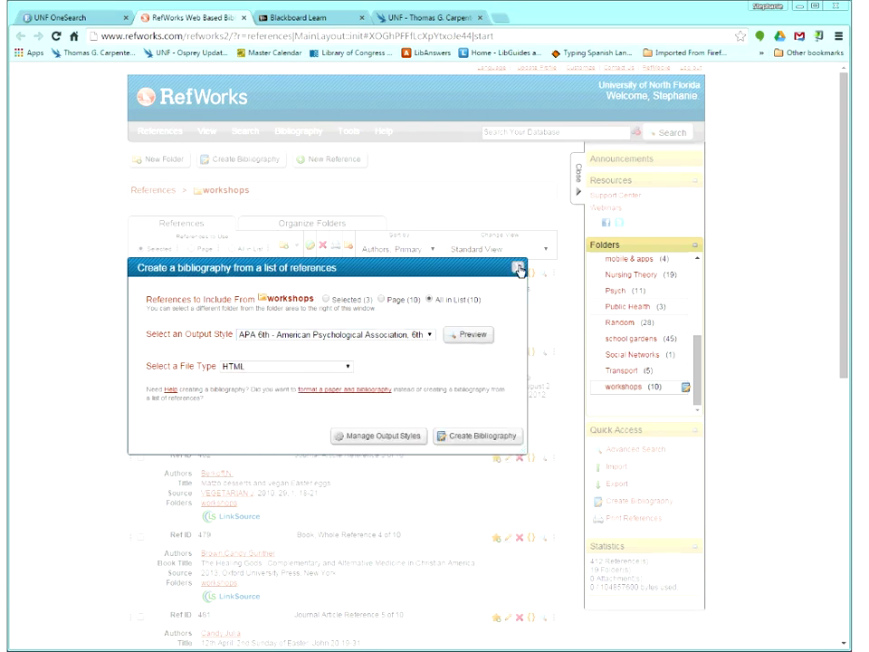
{"action": "left_click", "coordinate": [519, 269]}
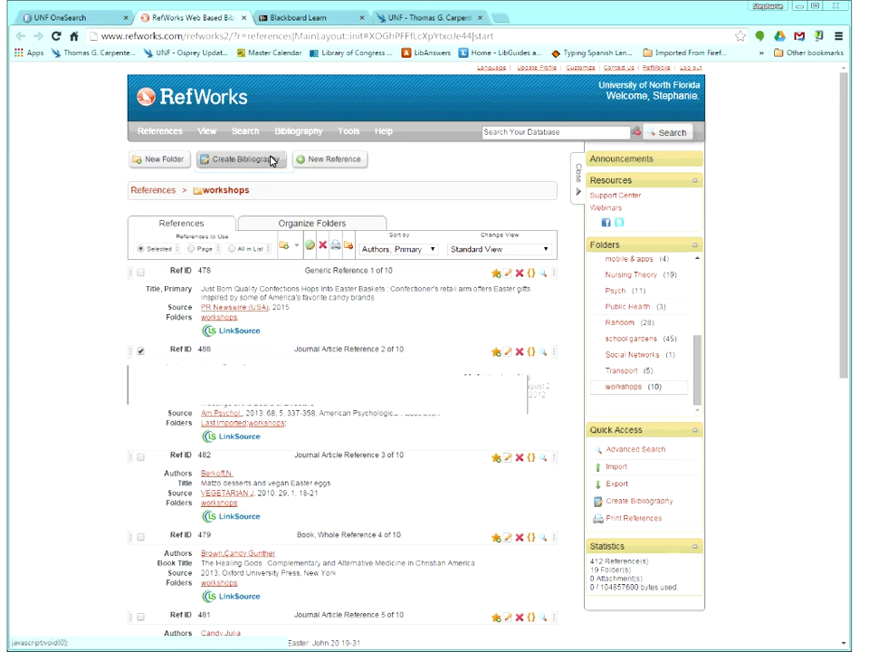
{"action": "left_click", "coordinate": [271, 160]}
{"action": "left_click", "coordinate": [399, 335]}
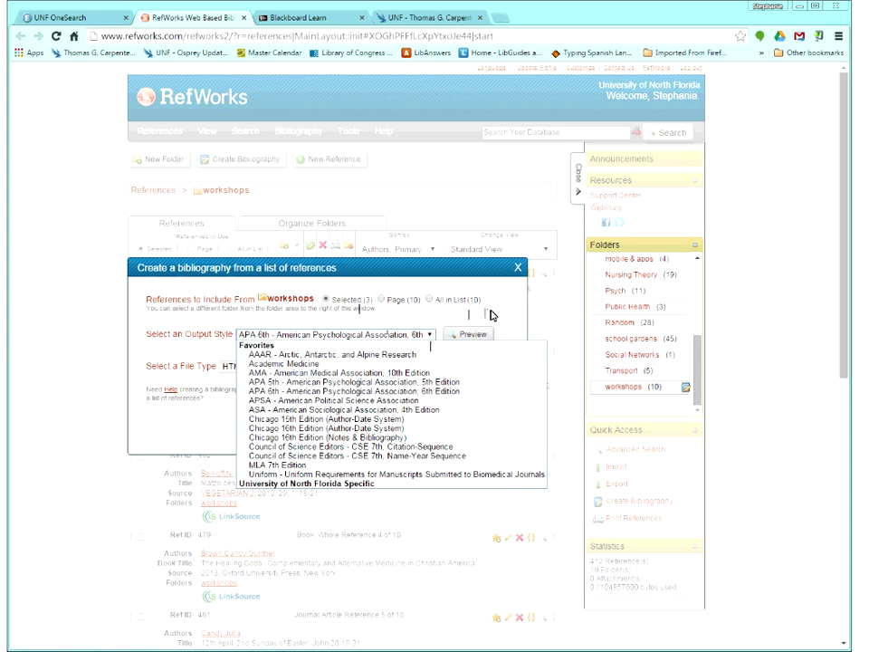
{"action": "left_click", "coordinate": [490, 314]}
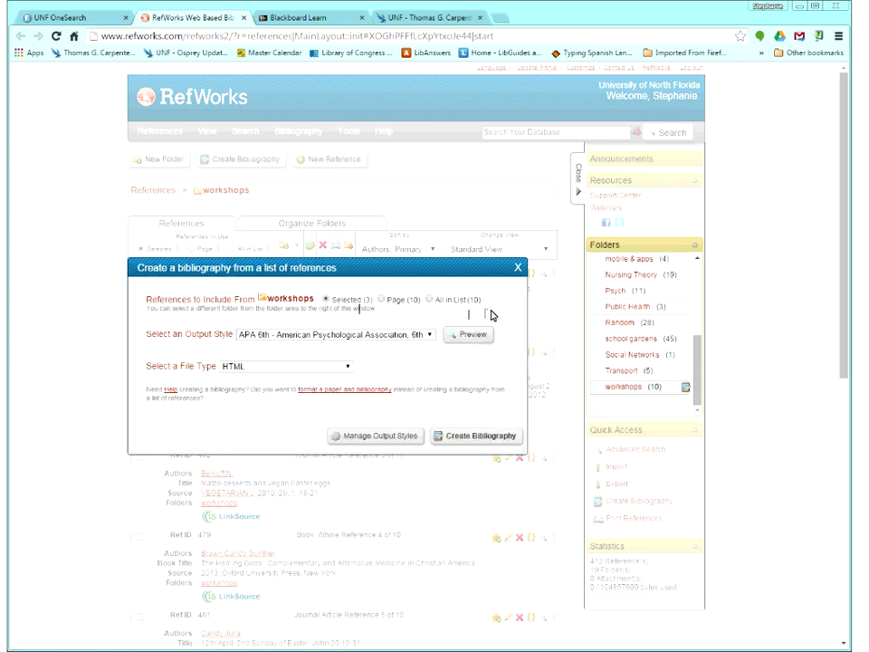
{"action": "left_click", "coordinate": [348, 370]}
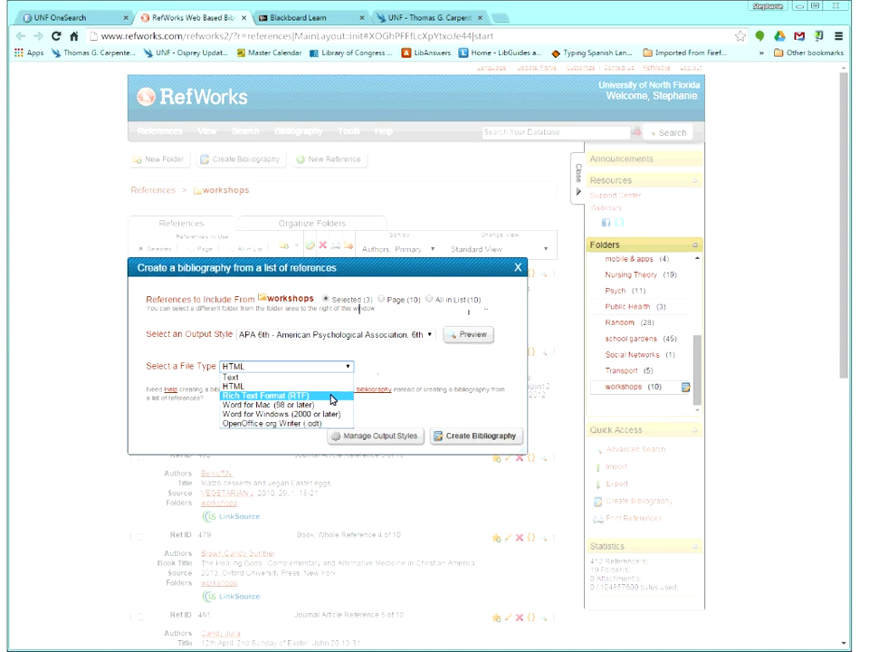
Step: Create the APA 6th bibliography as a Word for Windows (2000 or later) file
{"action": "left_click", "coordinate": [323, 414]}
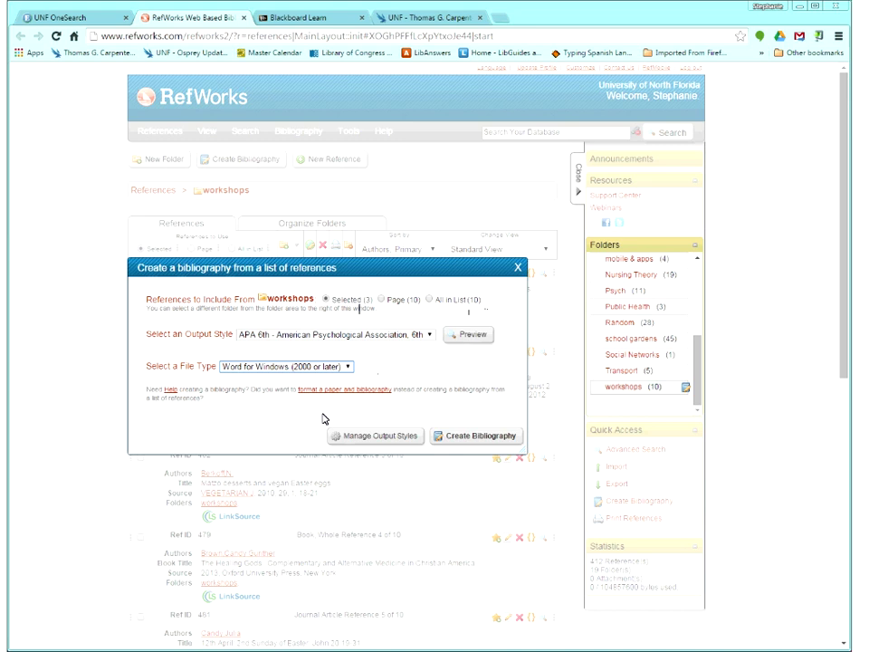
{"action": "left_click", "coordinate": [479, 438]}
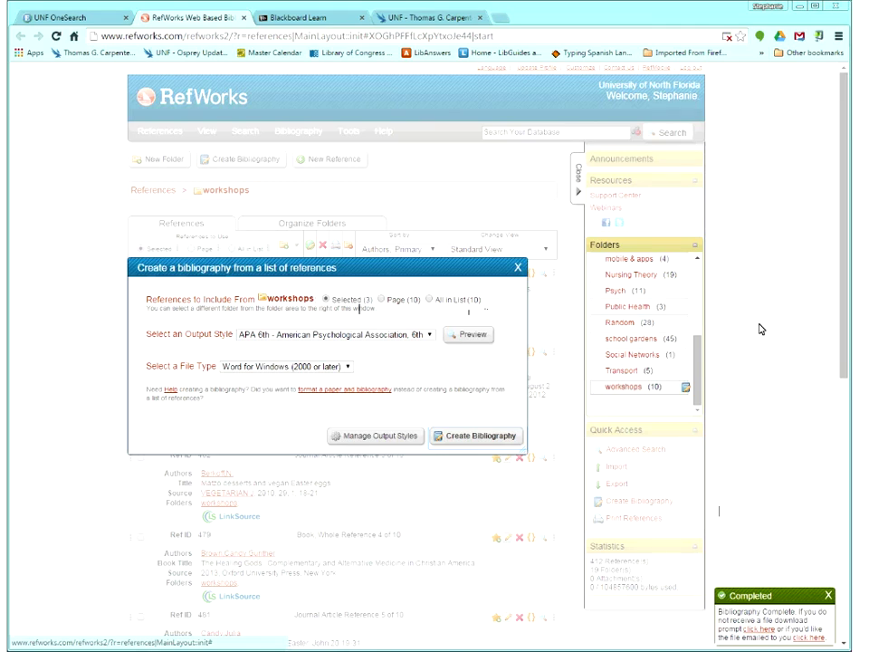
{"action": "left_click", "coordinate": [728, 37]}
{"action": "left_click", "coordinate": [580, 87]}
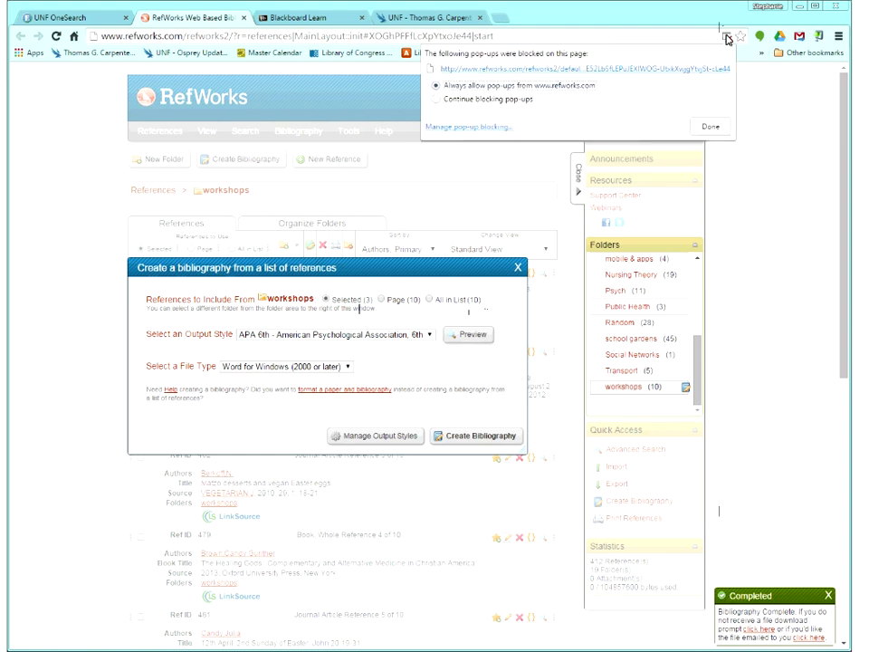
{"action": "left_click", "coordinate": [712, 129]}
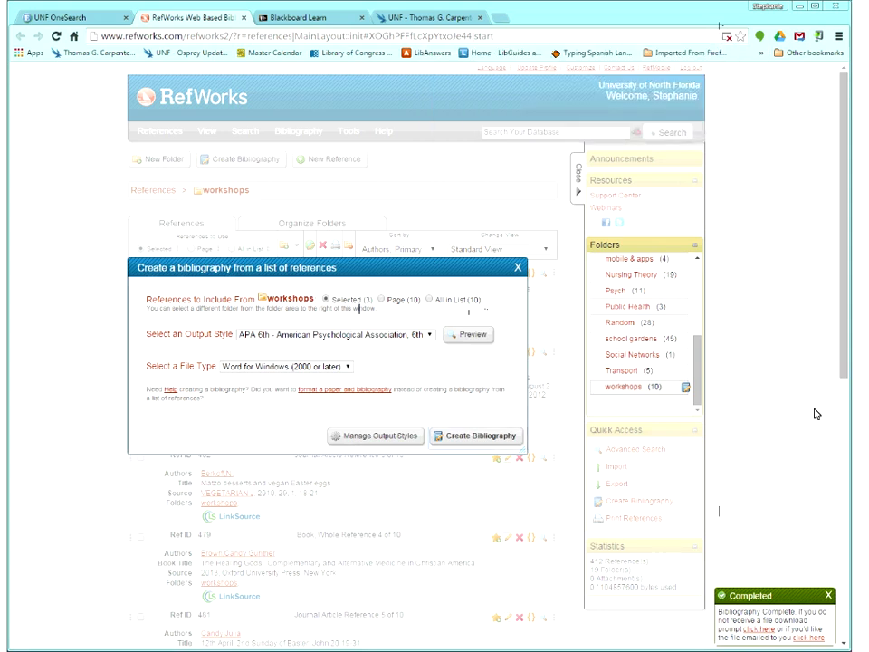
{"action": "left_click", "coordinate": [763, 637]}
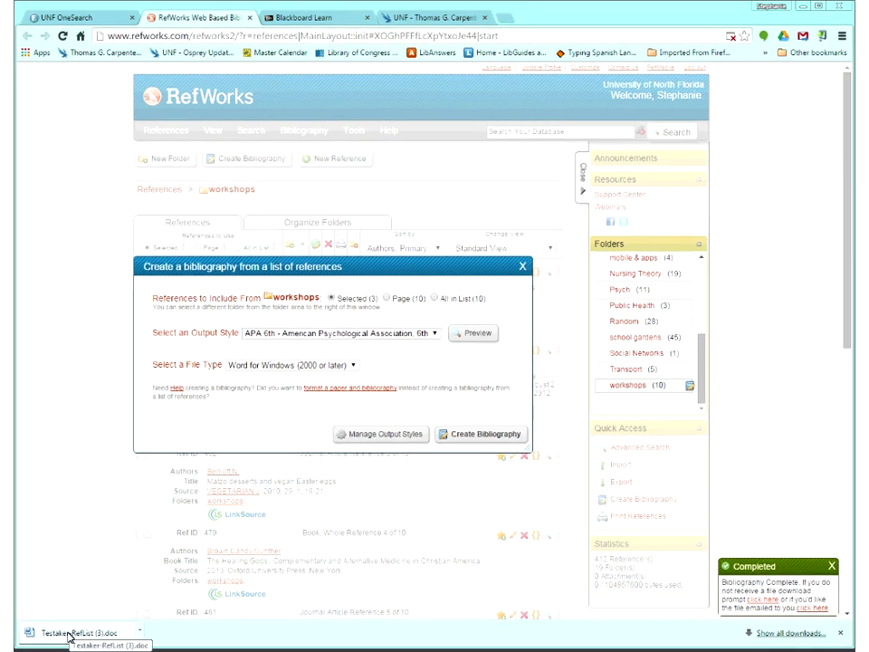
Step: Open the downloaded bibliography .doc file from Chrome's download bar
{"action": "left_click", "coordinate": [69, 633]}
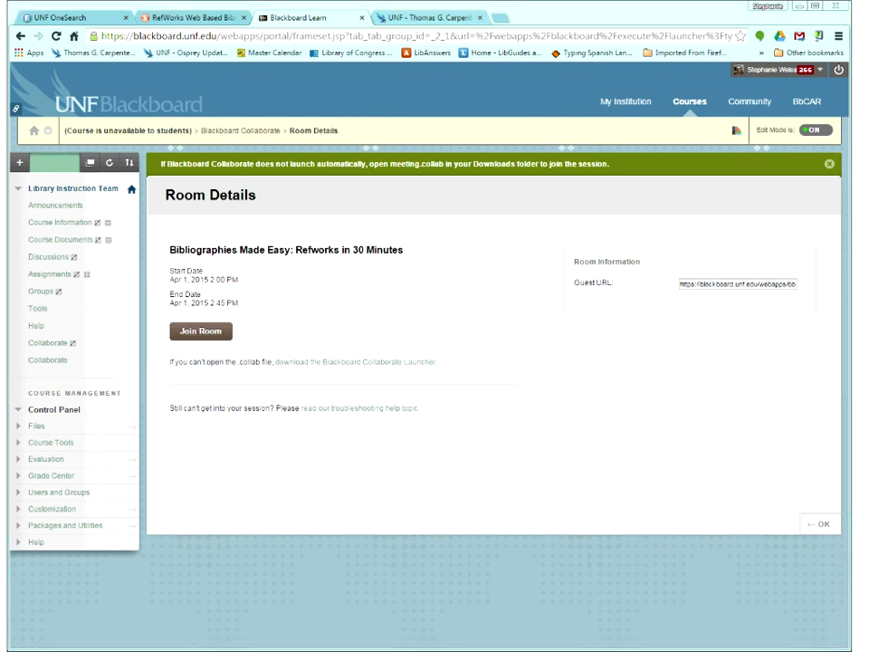
Step: Switch back to the RefWorks tab showing the Create Bibliography dialog
{"action": "left_click", "coordinate": [207, 20]}
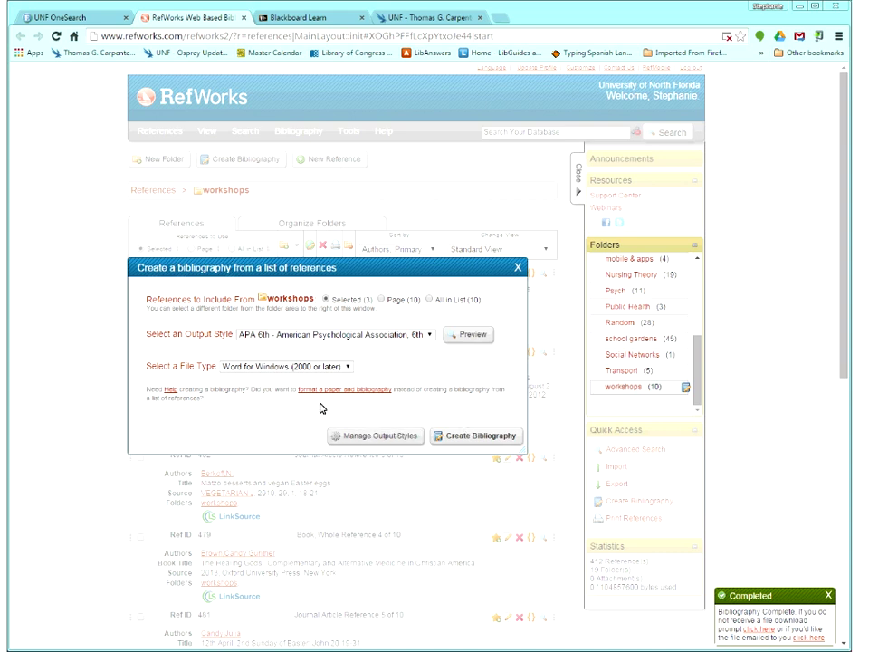
Step: Change the file type to HTML and generate the APA 6th bibliography of the 3 references
{"action": "left_click", "coordinate": [350, 366]}
{"action": "left_click", "coordinate": [350, 367]}
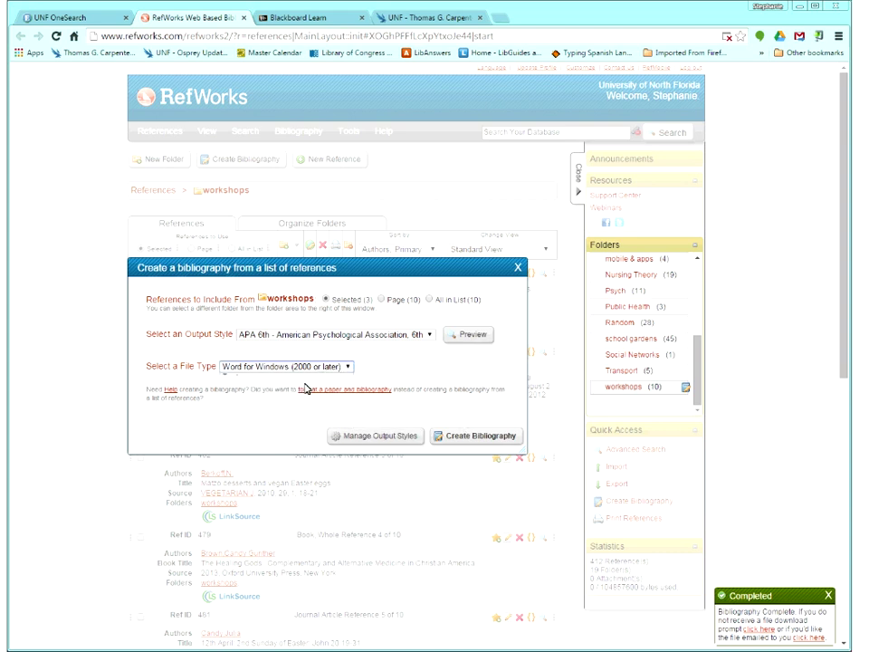
{"action": "key", "text": "h"}
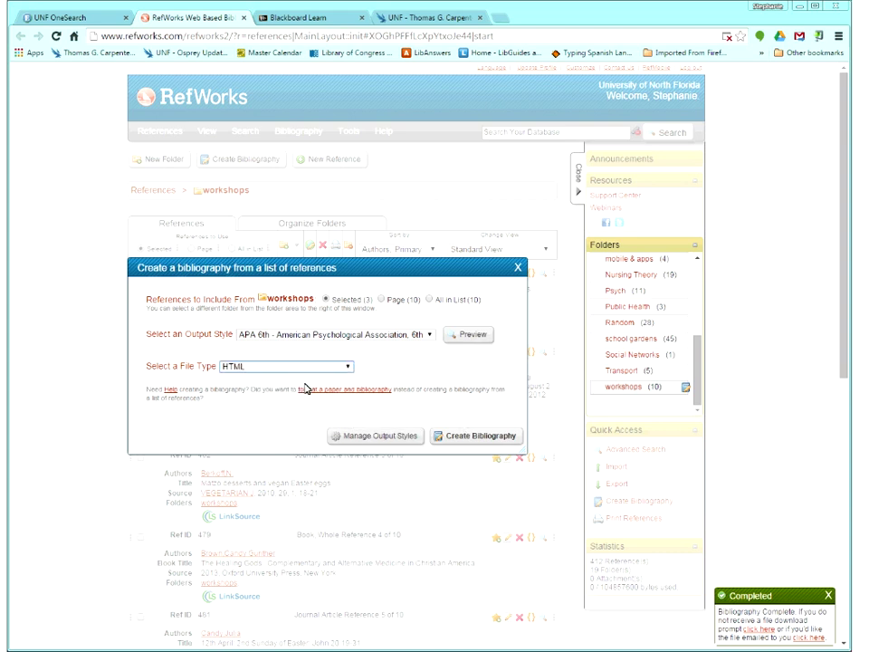
{"action": "left_click", "coordinate": [466, 438]}
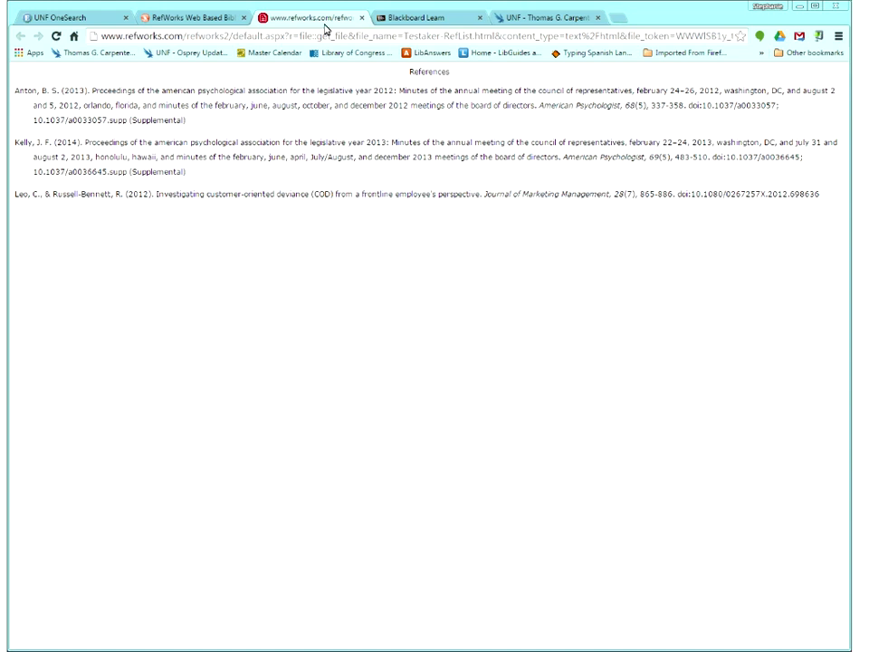
Step: Return to the Create Bibliography dialog set to All in List, APA 6th, HTML
{"action": "left_click", "coordinate": [214, 20]}
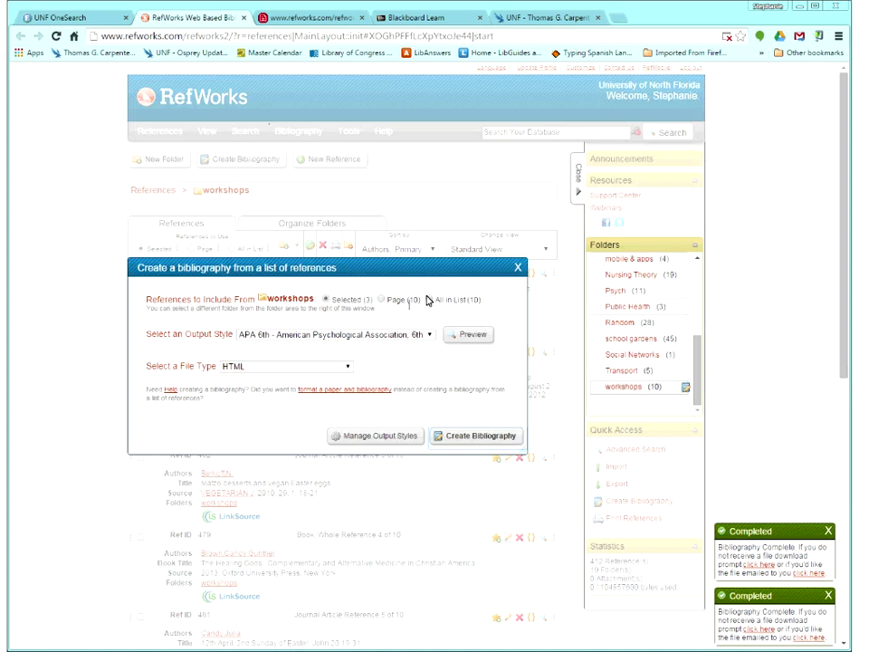
Step: Generate the APA 6th HTML bibliography of all 10 workshops references and highlight the Candy entry
{"action": "left_click", "coordinate": [455, 438]}
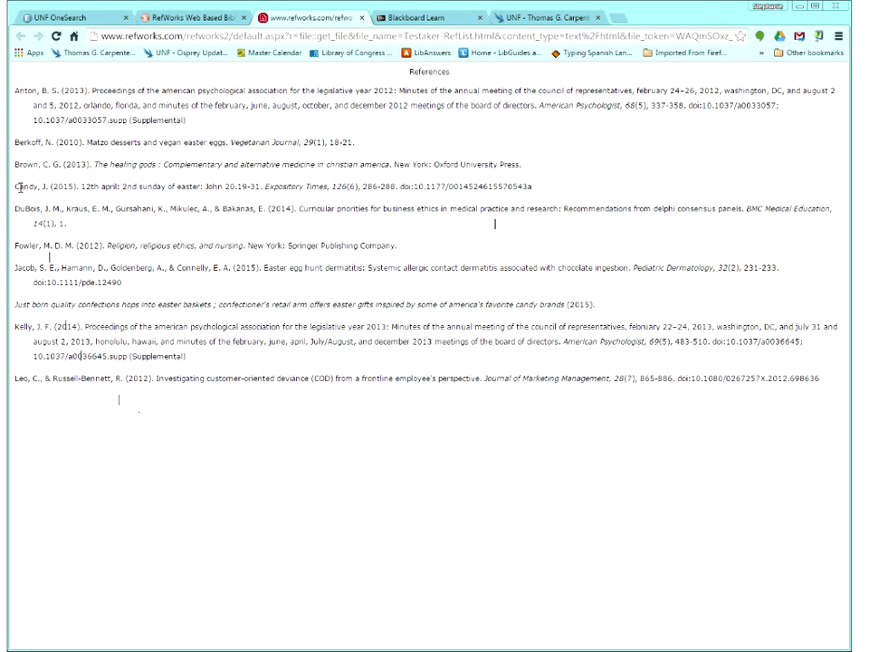
{"action": "left_click_drag", "start_coordinate": [15, 186], "coordinate": [227, 186]}
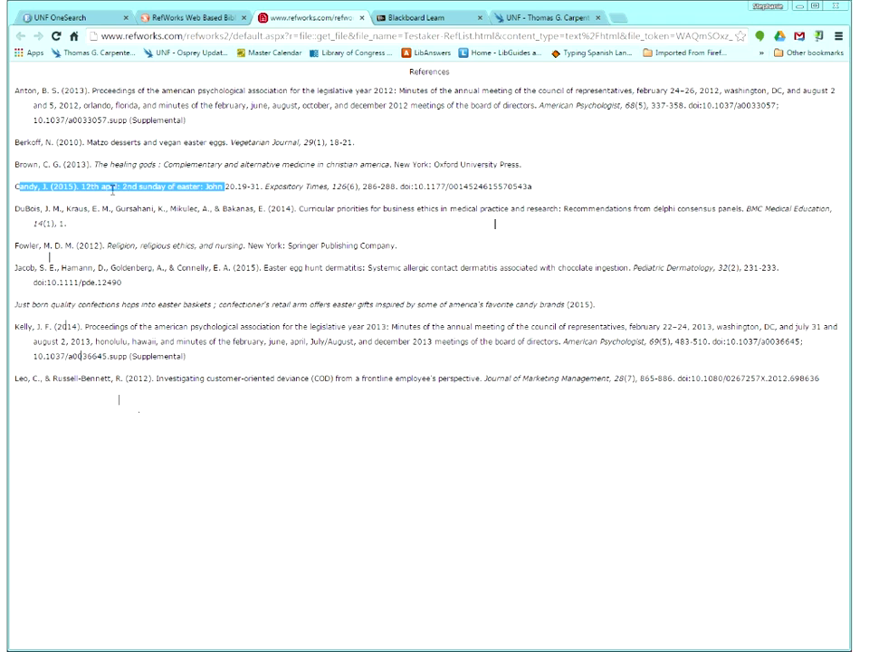
{"action": "left_click", "coordinate": [292, 234]}
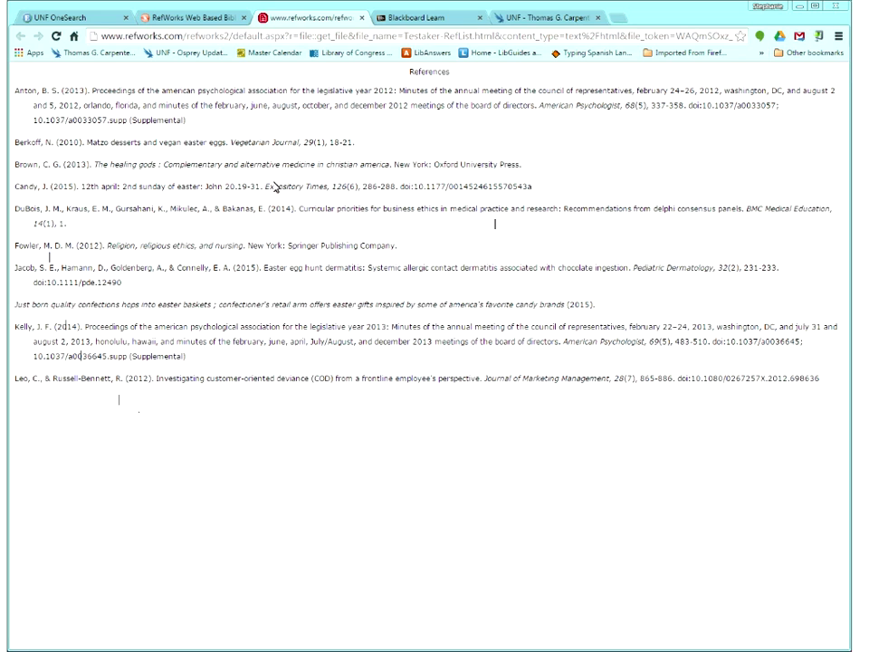
Step: Close the Create Bibliography dialog, then open reference 478 for editing and close it unchanged
{"action": "left_click", "coordinate": [201, 19]}
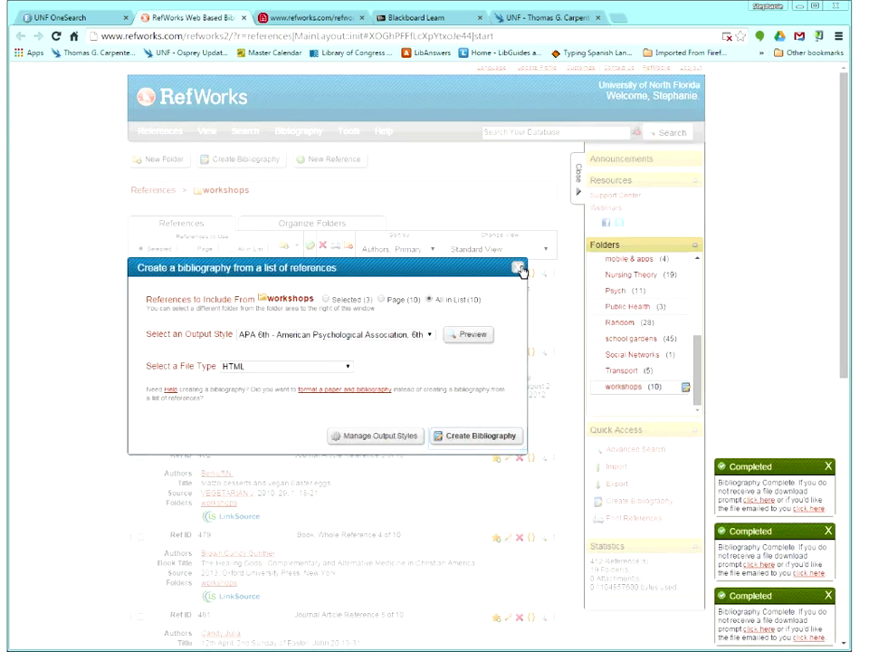
{"action": "left_click", "coordinate": [519, 268]}
{"action": "left_click", "coordinate": [507, 275]}
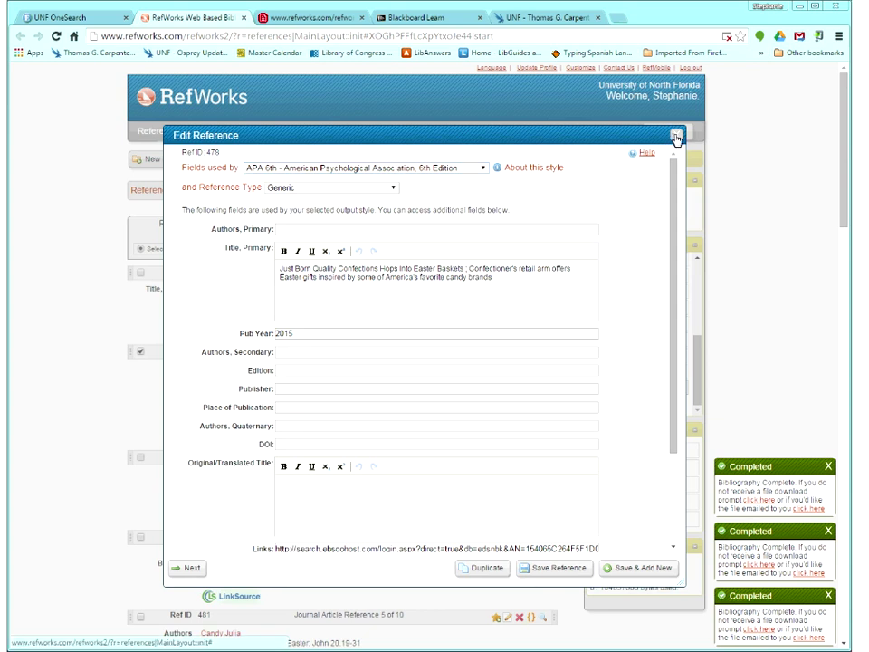
{"action": "left_click", "coordinate": [677, 137]}
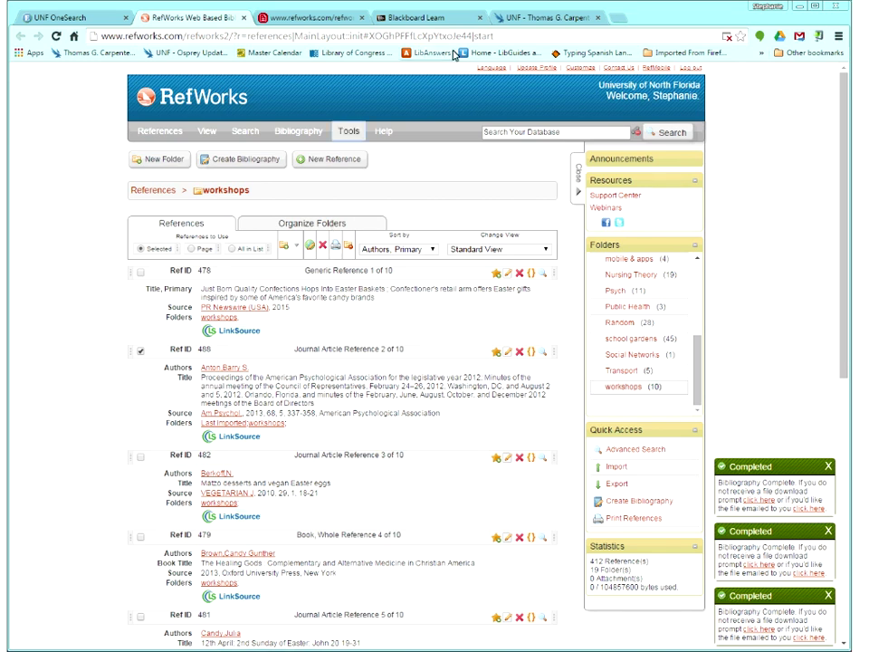
Step: On the UNF Library homepage, enter 'refwork' in the Library Guides search box
{"action": "left_click", "coordinate": [528, 18]}
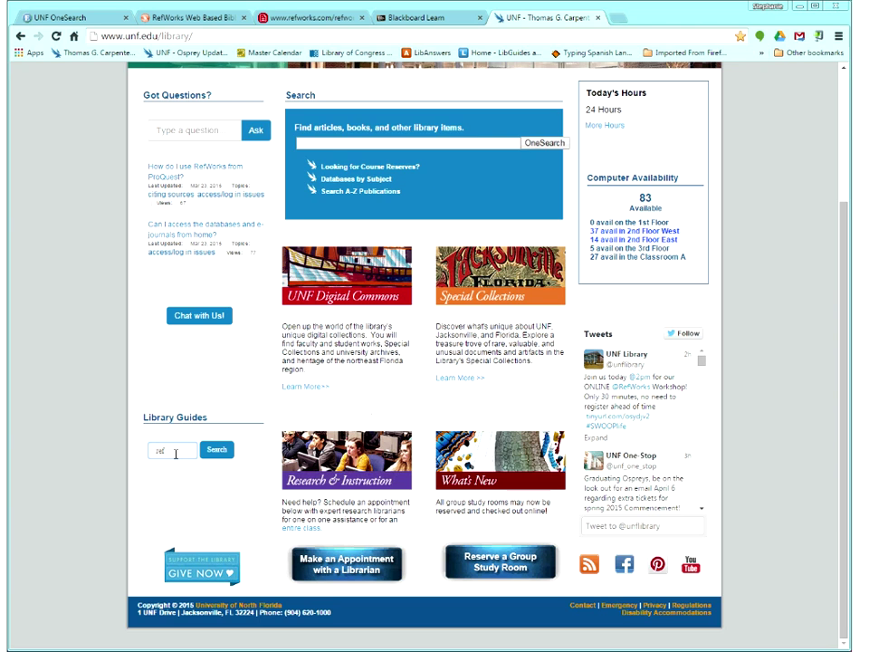
{"action": "type", "text": "w"}
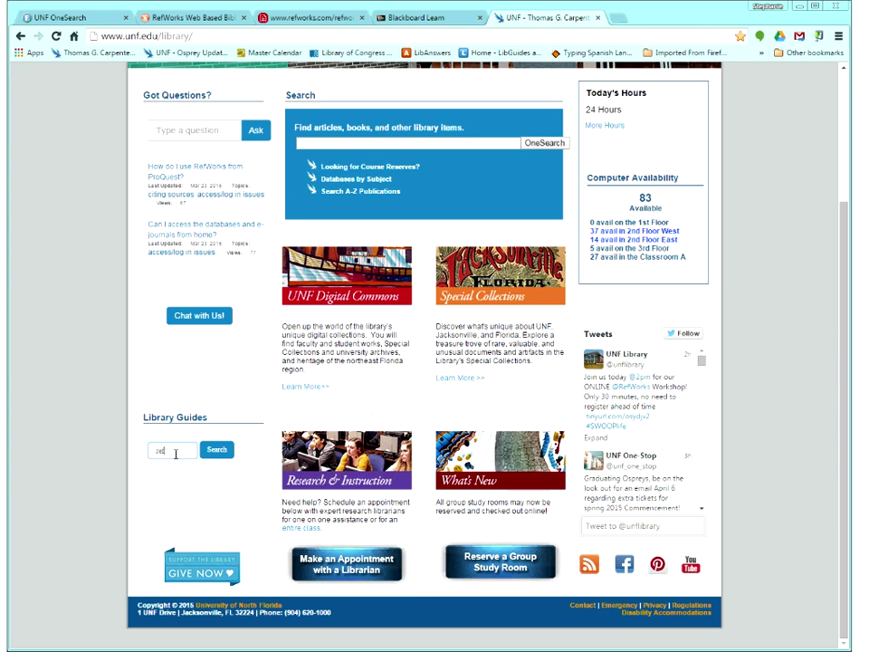
{"action": "type", "text": "ork"}
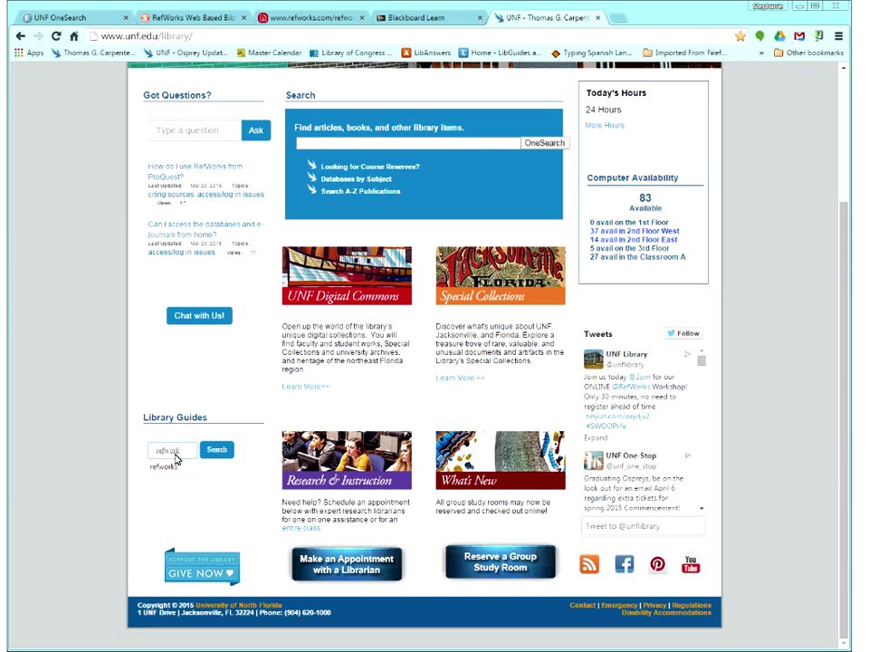
Step: Open the RefWorks 2.0 guide from the refworks suggestion and go to its Workshop Survey page
{"action": "left_click", "coordinate": [172, 464]}
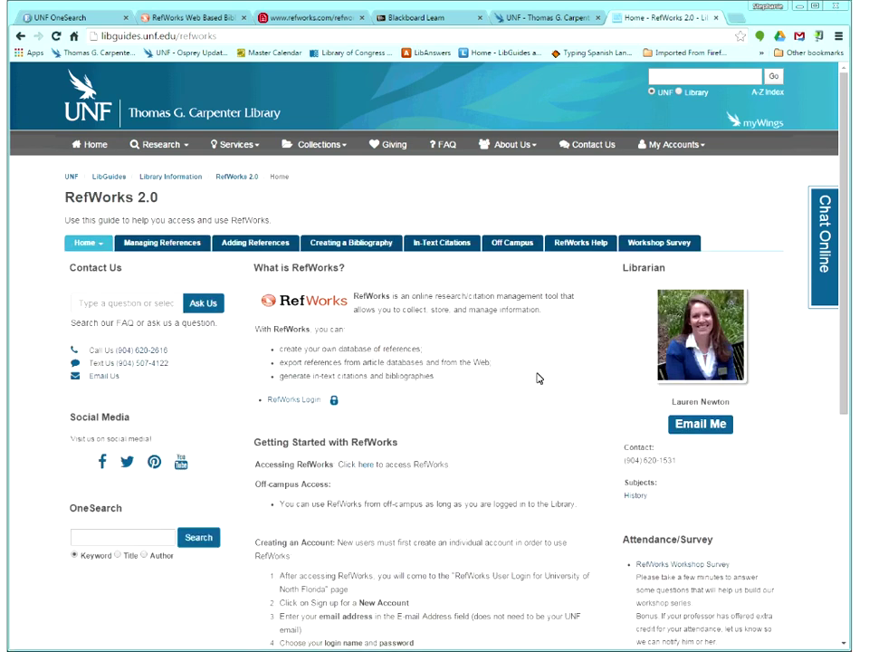
{"action": "scroll", "coordinate": [537, 379], "scroll_direction": "down", "scroll_amount": 3}
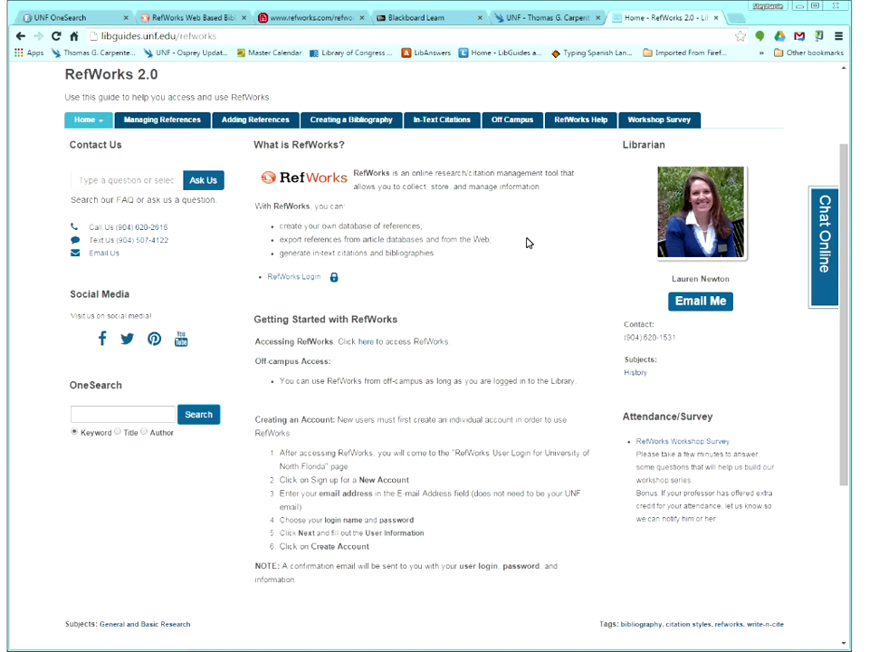
{"action": "left_click", "coordinate": [650, 130]}
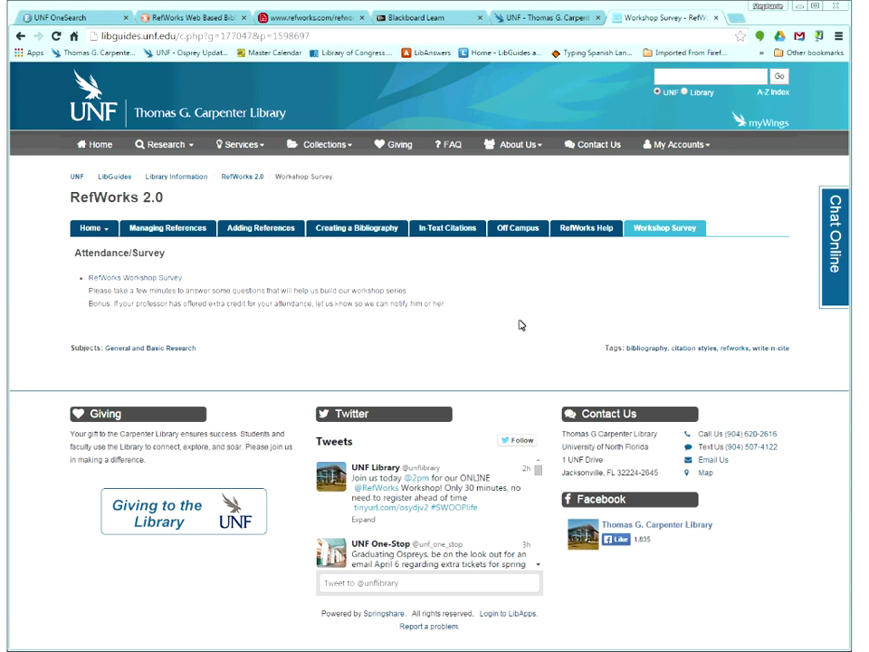
Step: Select the Workshop Survey page's full web address, then return to the page
{"action": "mouse_move", "coordinate": [269, 147]}
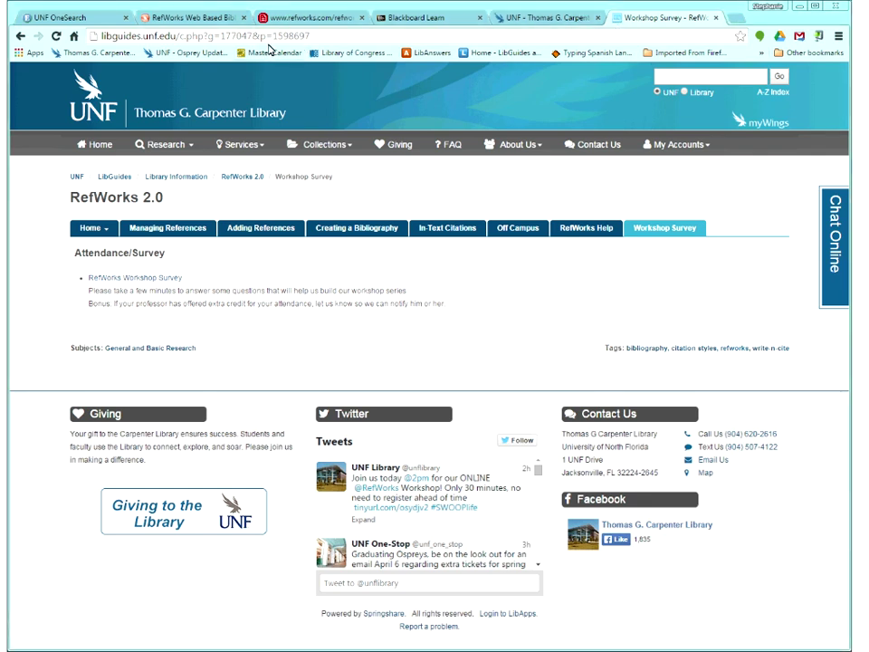
{"action": "left_click", "coordinate": [329, 39]}
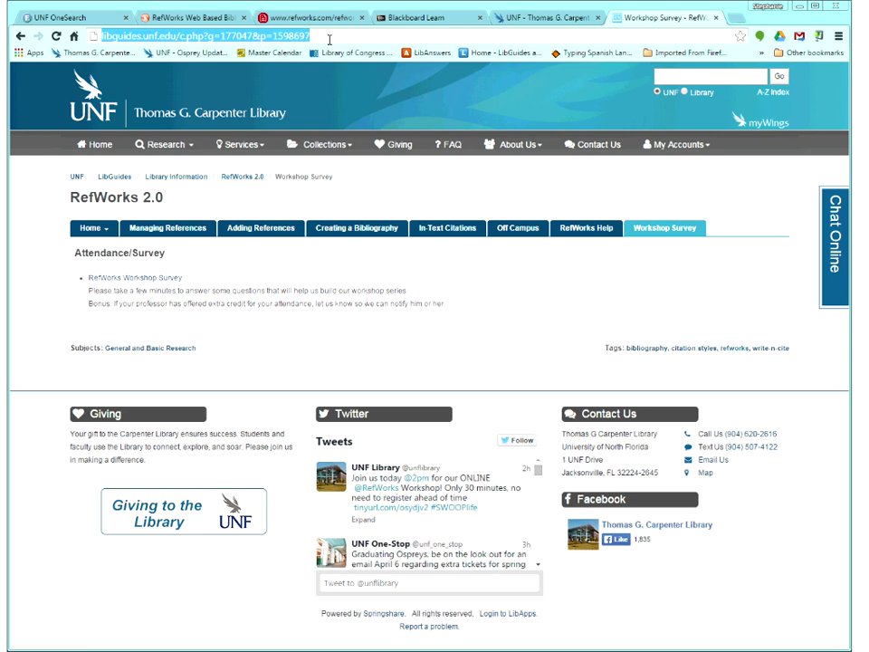
{"action": "left_click", "coordinate": [847, 595]}
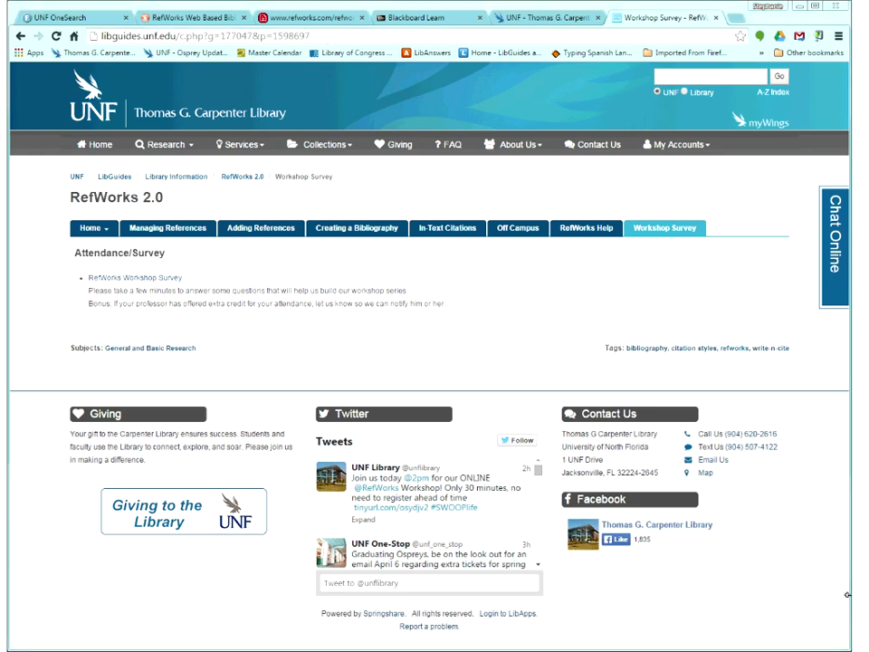
Step: Open the RefWorks Workshop Survey form in Qualtrics and scroll to its student-detail questions
{"action": "left_click", "coordinate": [156, 280]}
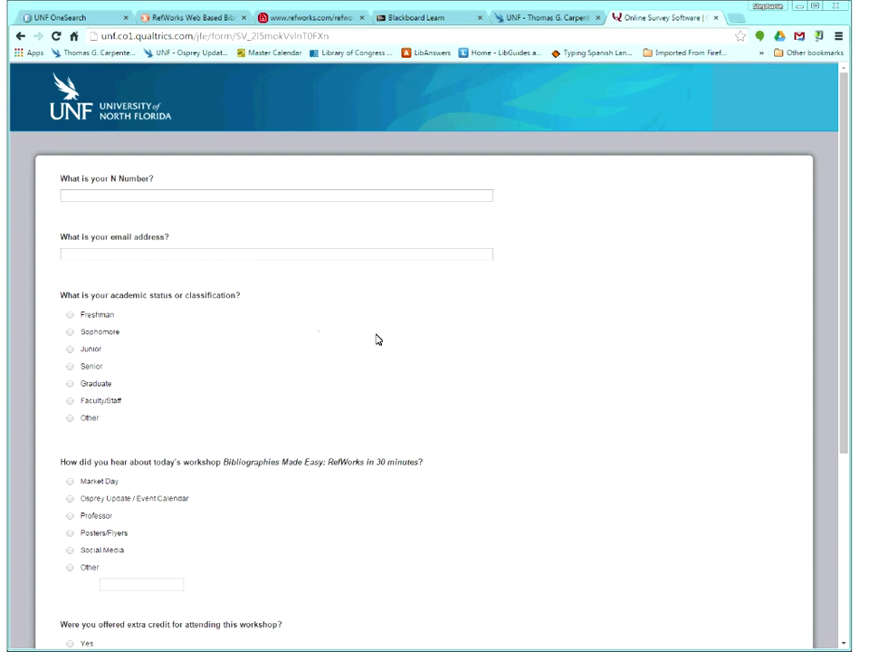
{"action": "scroll", "coordinate": [378, 339], "scroll_direction": "down", "scroll_amount": 1}
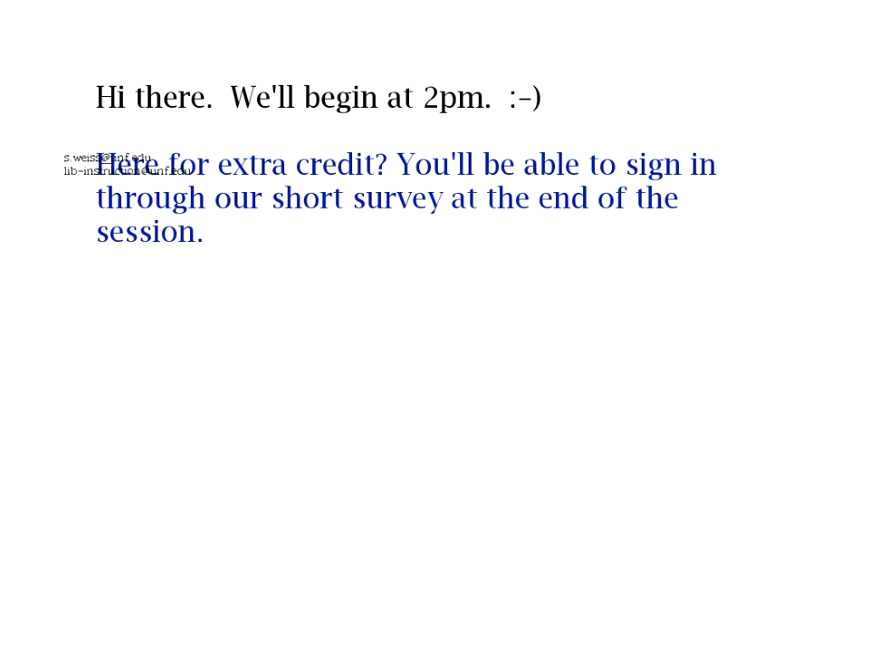
Step: Paste the Qualtrics survey URL below the contact e-mail addresses in the whiteboard box
{"action": "key", "text": "ctrl+v"}
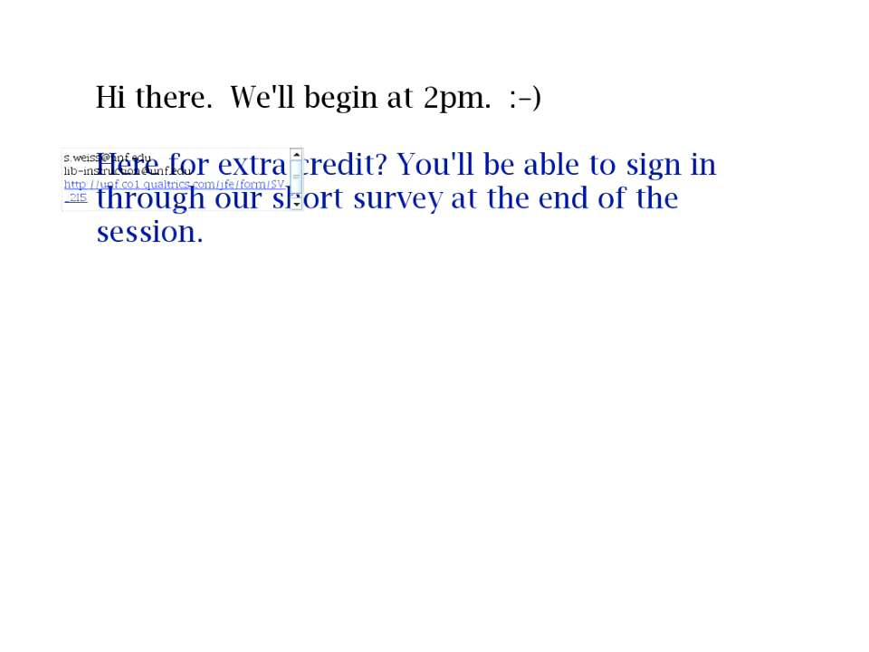